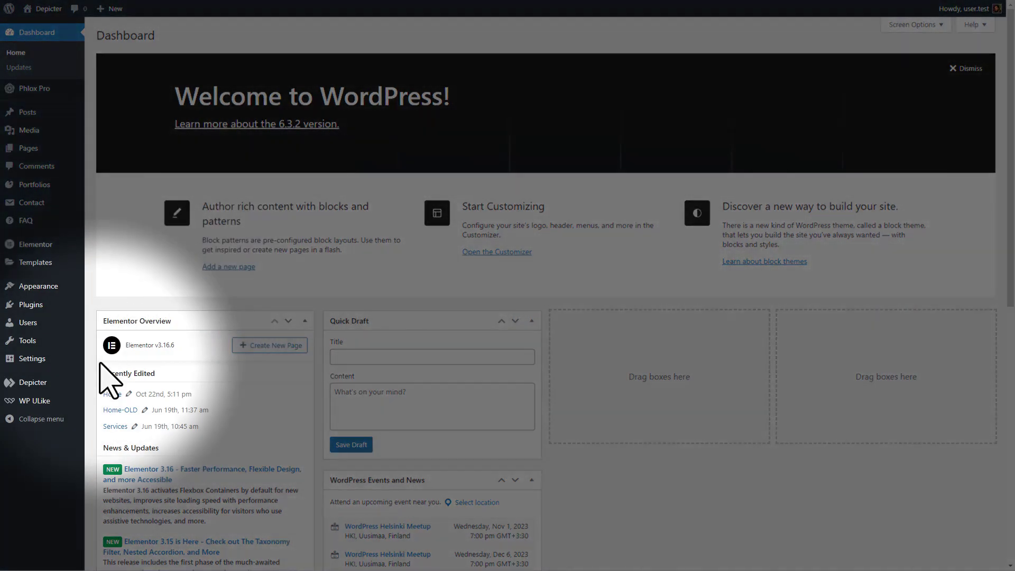
Start a new slider from Depicter's Add New entry in the WordPress admin.
mouse_move(42, 382)
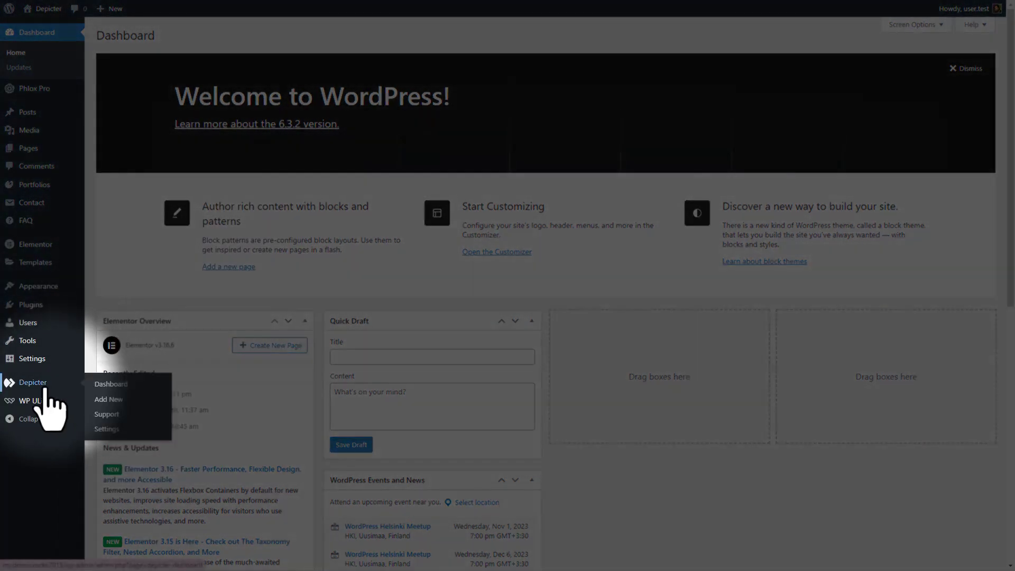
left_click(103, 401)
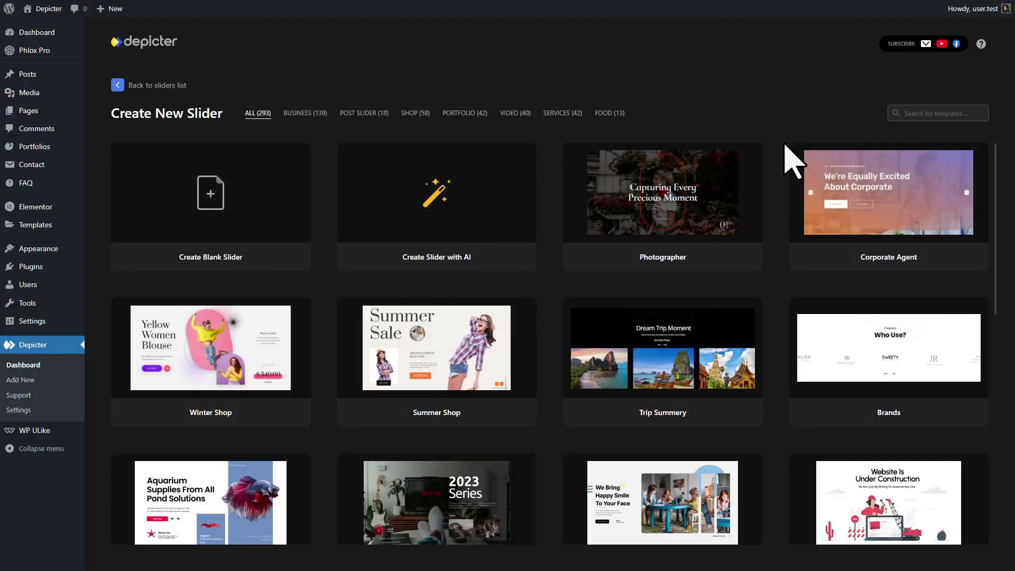
Import the Real Estate Agency template from the slider template gallery.
middle_click(780, 153)
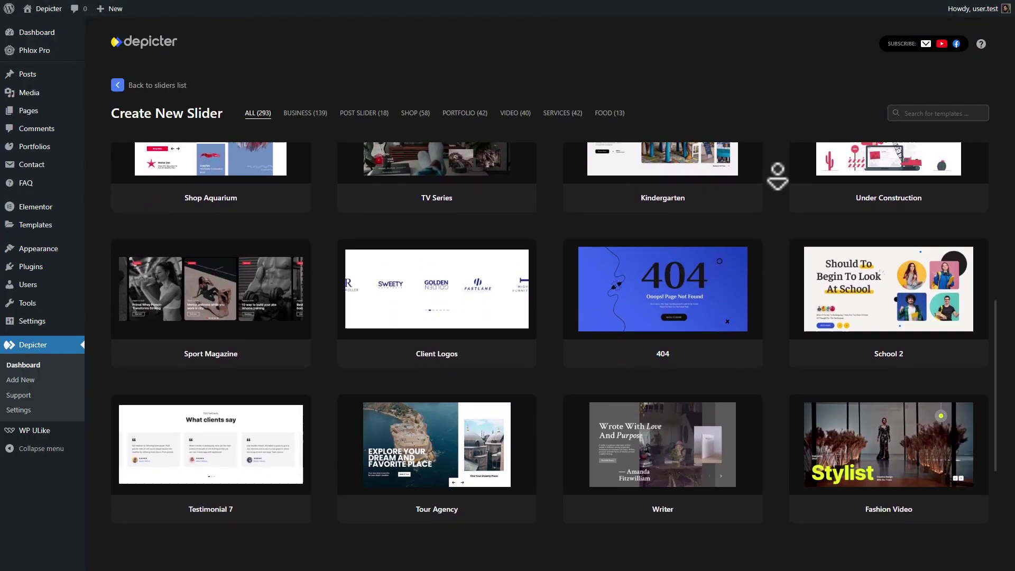
left_click(776, 189)
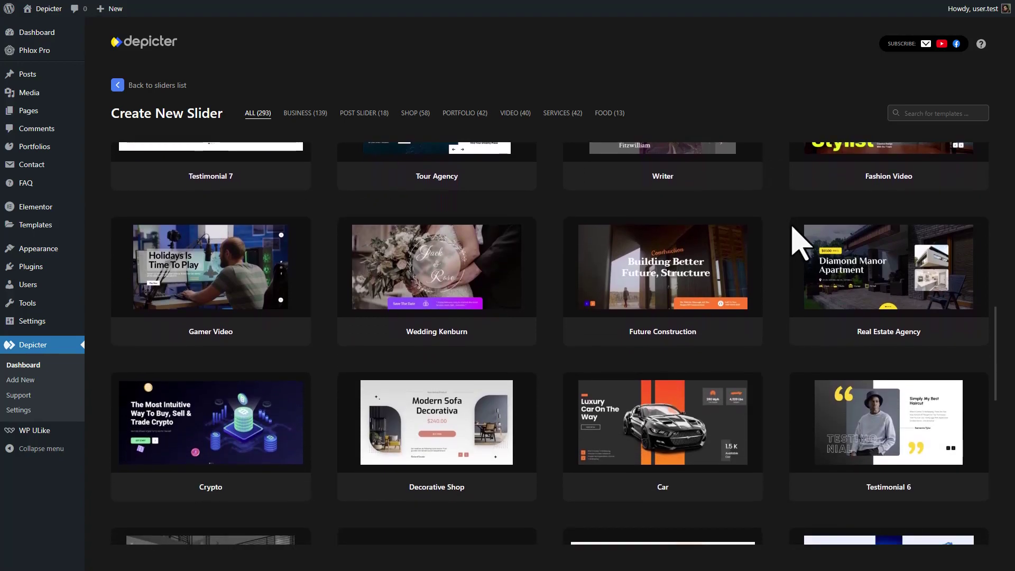
mouse_move(807, 272)
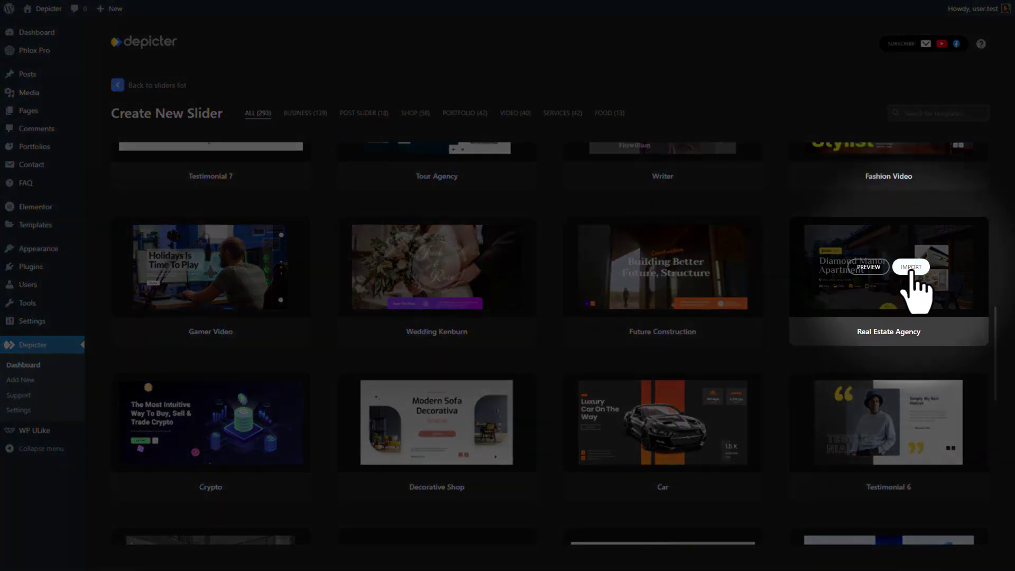
left_click(910, 267)
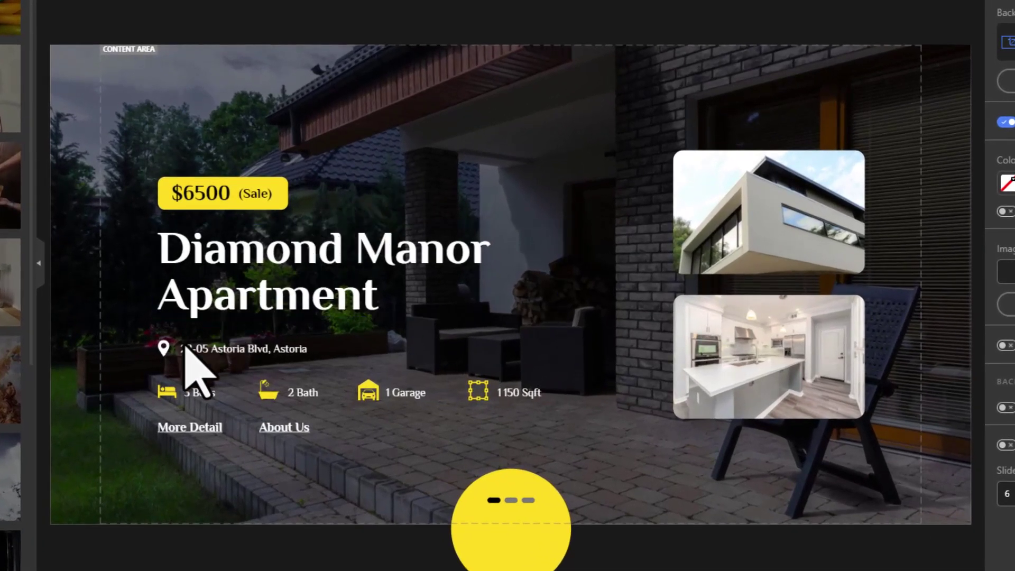
Group the 3 Beds, 2 Bath, 1 Garage and 1150 Sqft items into one element.
left_click(165, 393)
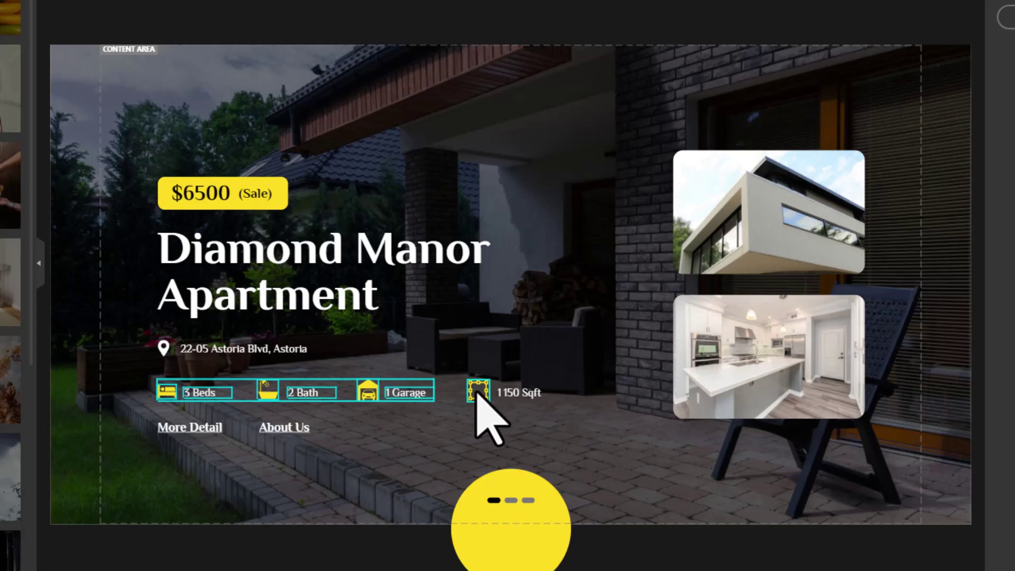
right_click(452, 393)
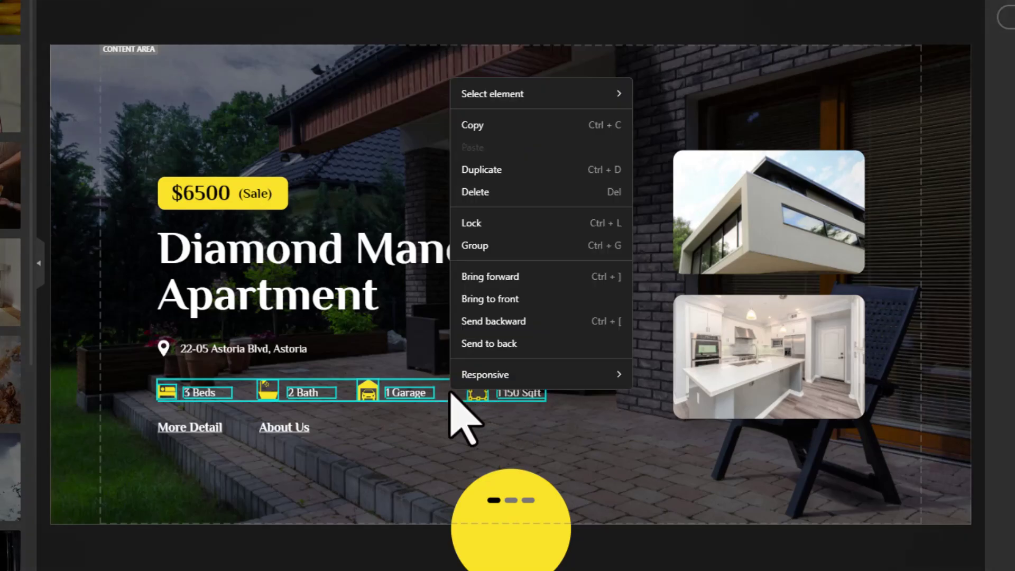
left_click(494, 249)
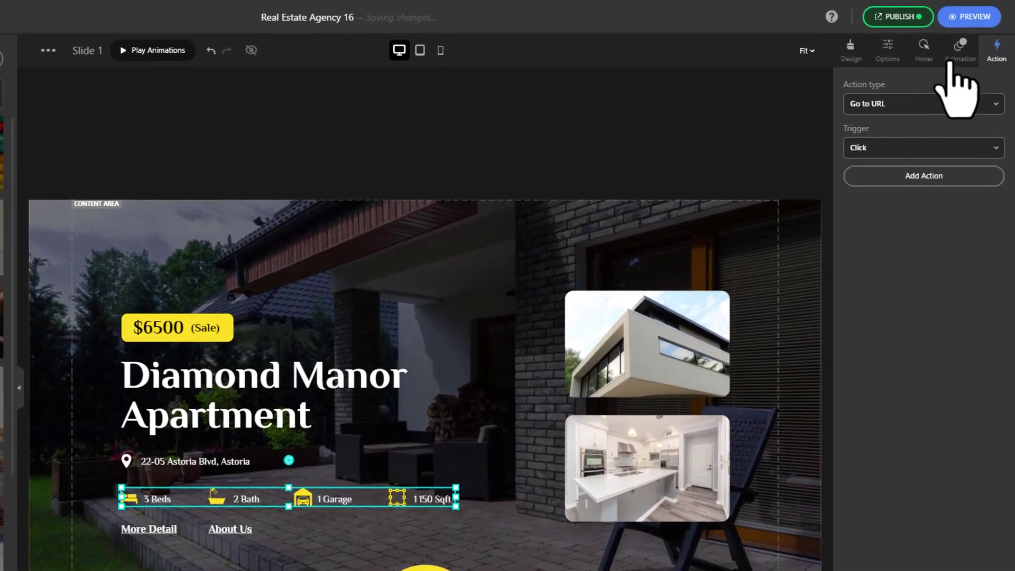
Apply a Reveal from right entrance to the feature group with a yellow cover colour.
left_click(960, 53)
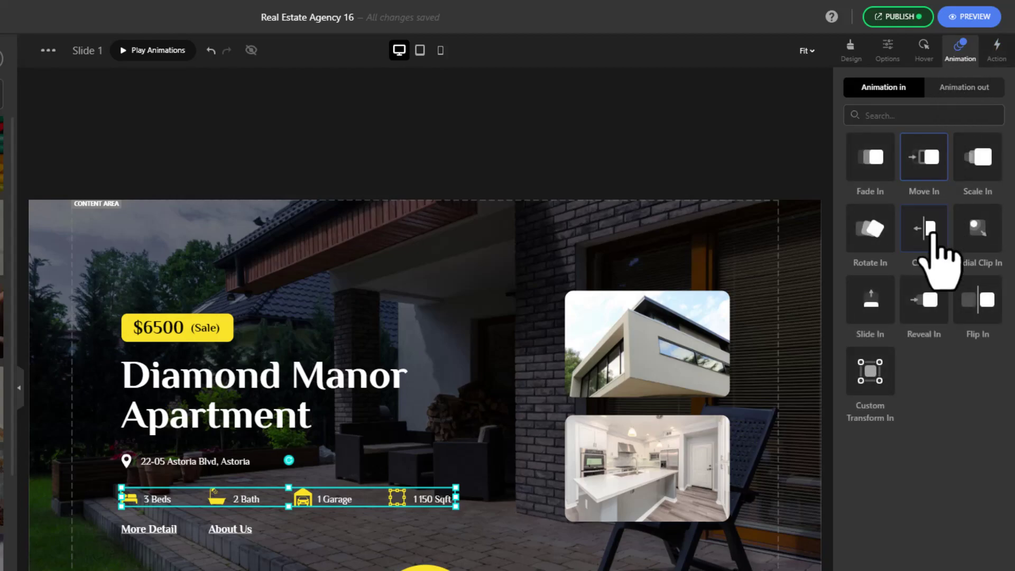
left_click(924, 331)
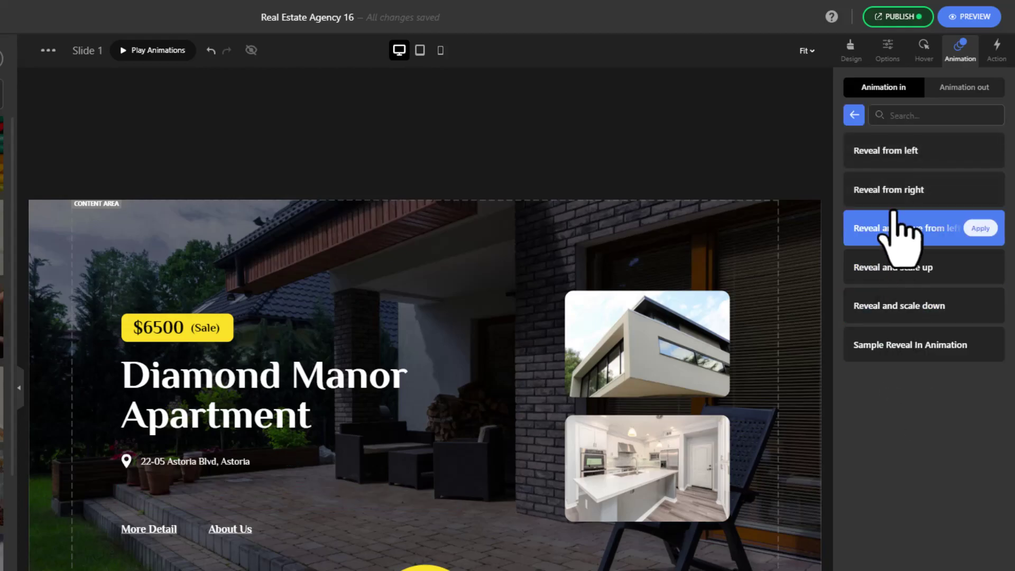
left_click(980, 189)
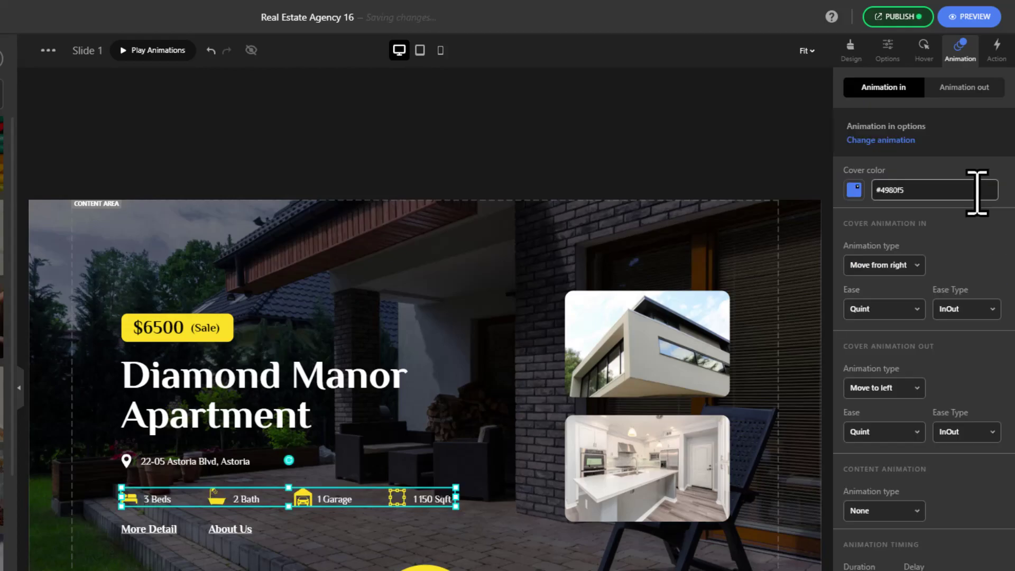
left_click(855, 190)
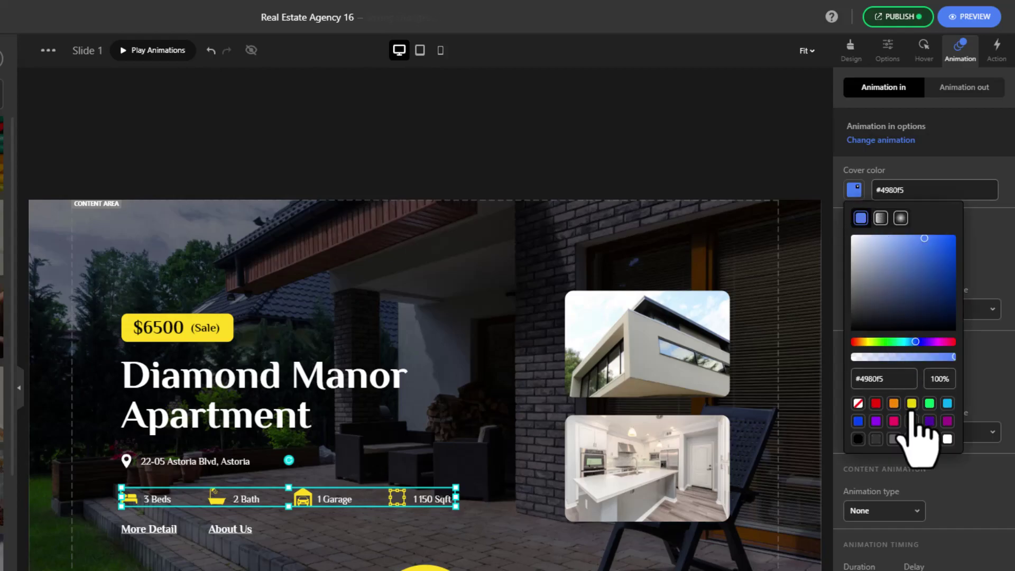
left_click(911, 403)
left_click(987, 266)
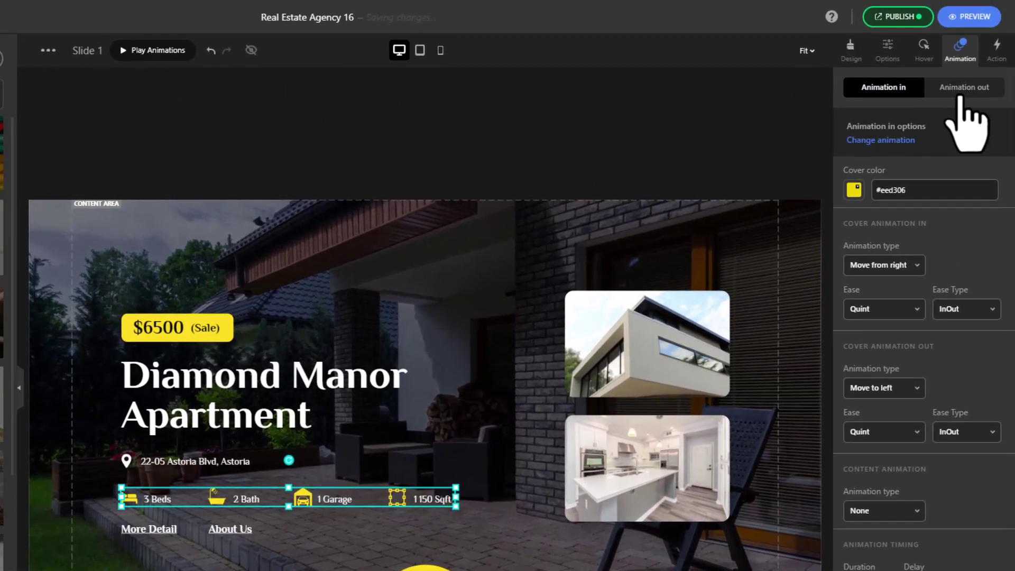
Apply the Fade Out exit animation to the feature group.
left_click(959, 93)
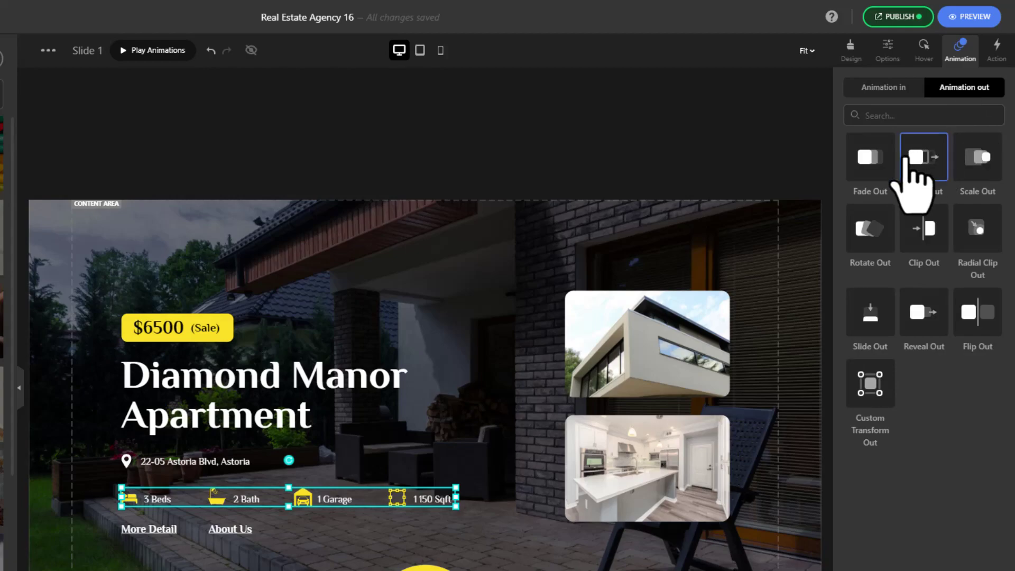
left_click(865, 185)
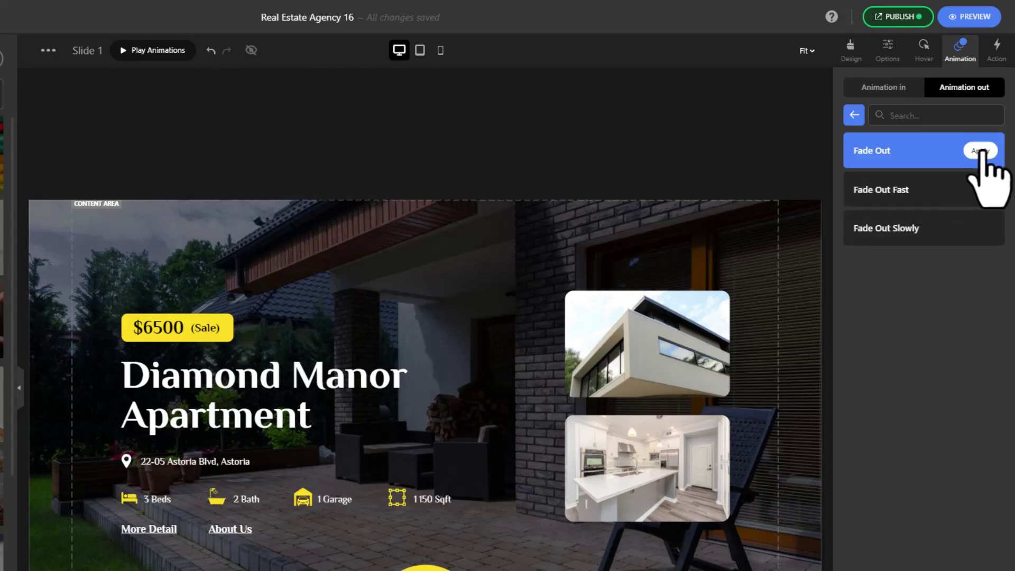
left_click(977, 151)
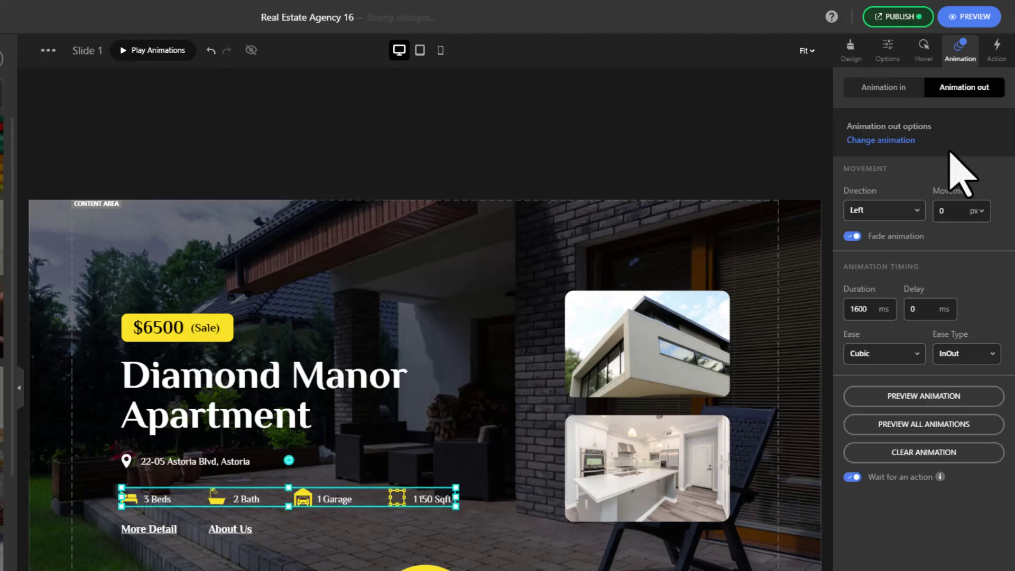
Make the address text's animation wait for an action, then check the location pin icon.
left_click(794, 157)
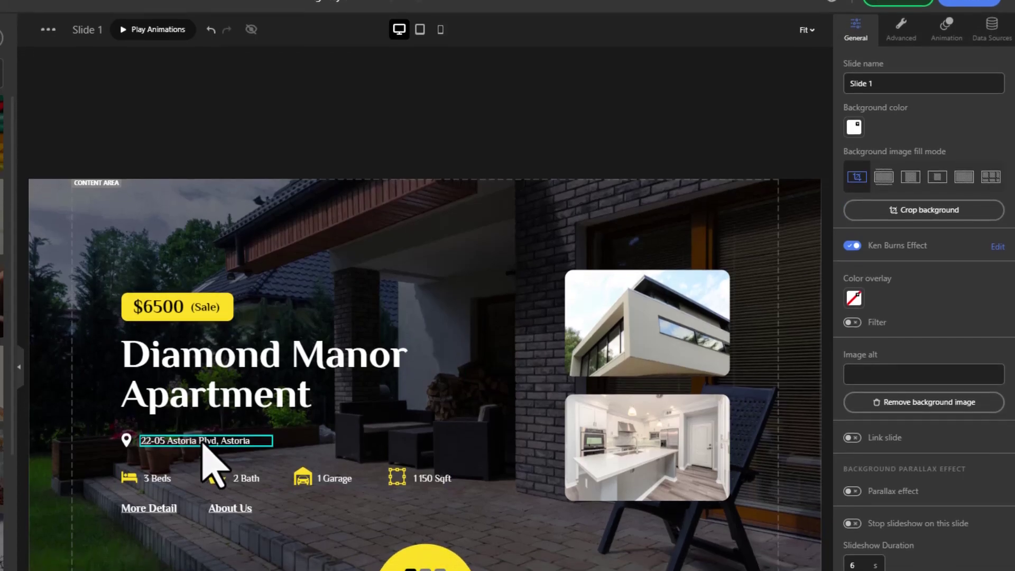
left_click(202, 464)
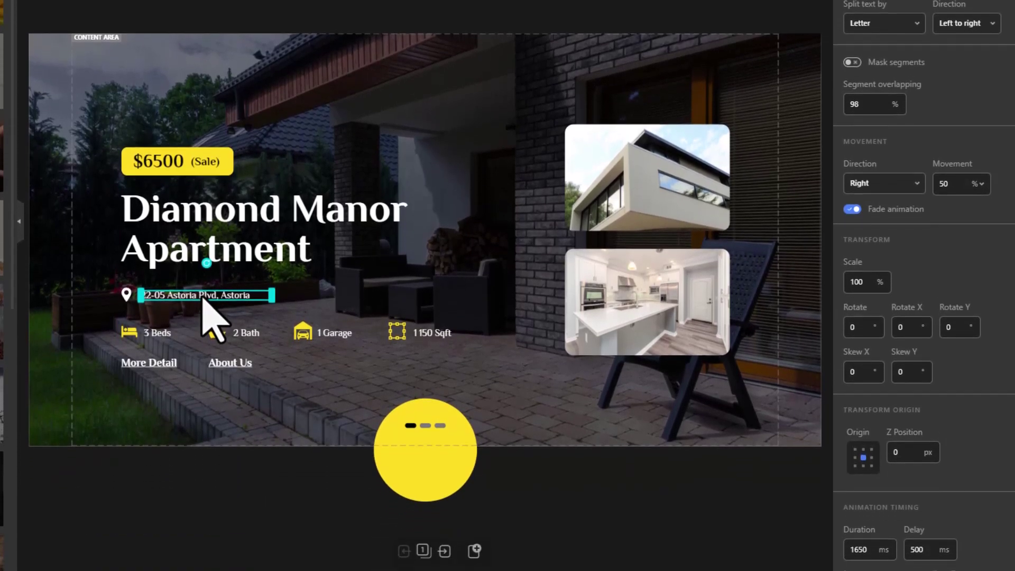
scroll(990, 426, "down", 3)
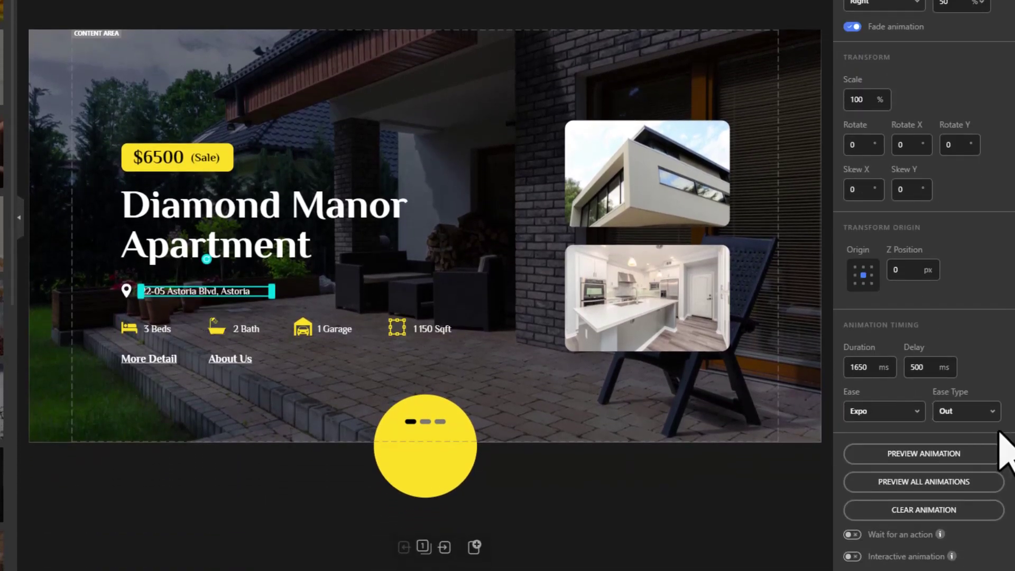
left_click(852, 534)
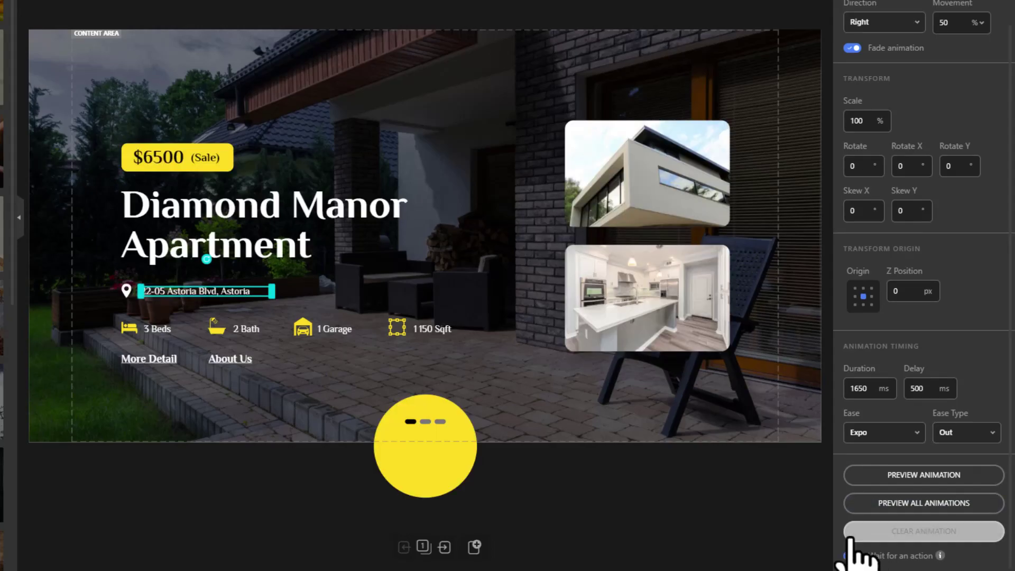
left_click(127, 294)
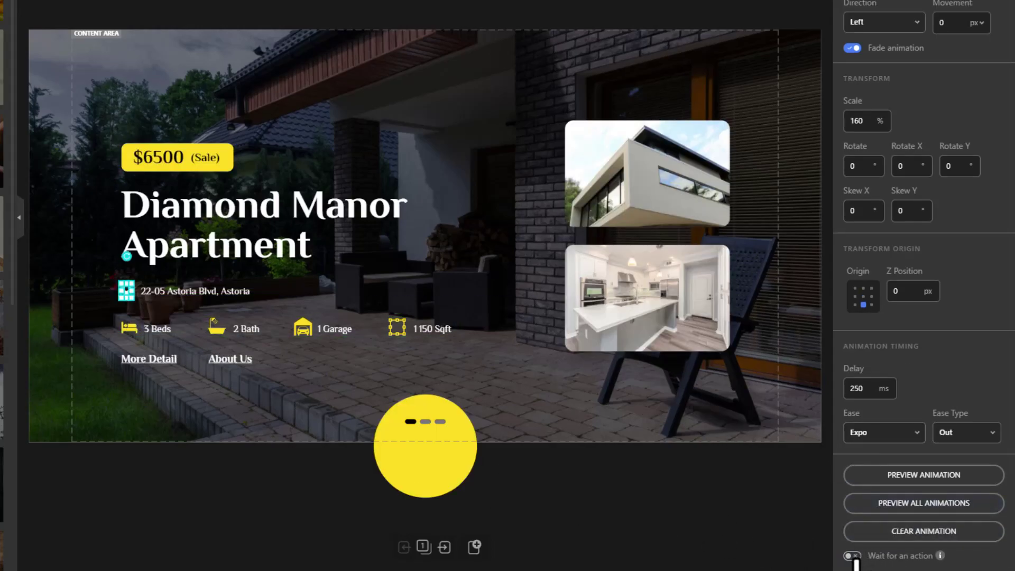
left_click(563, 507)
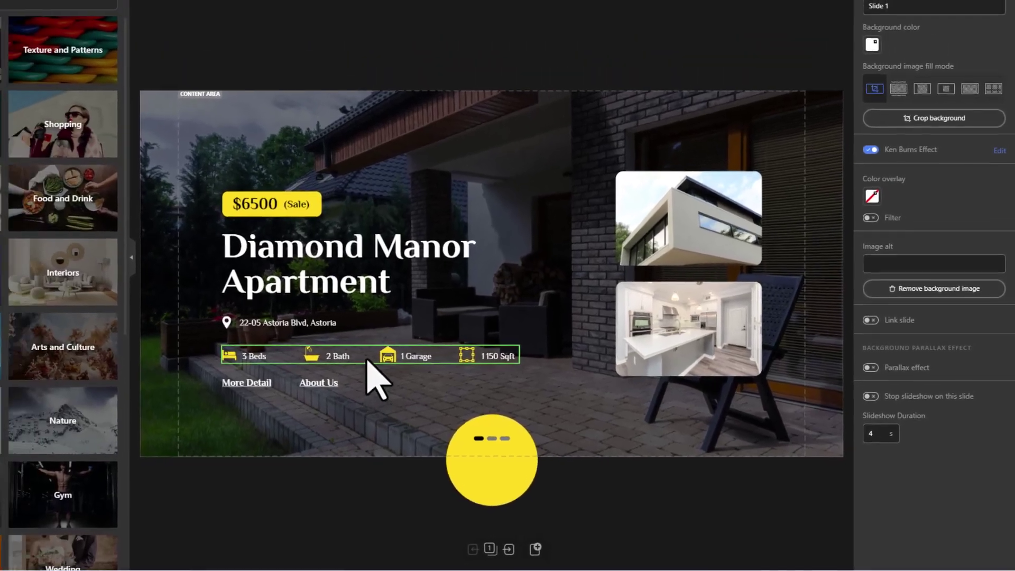
left_click(283, 332)
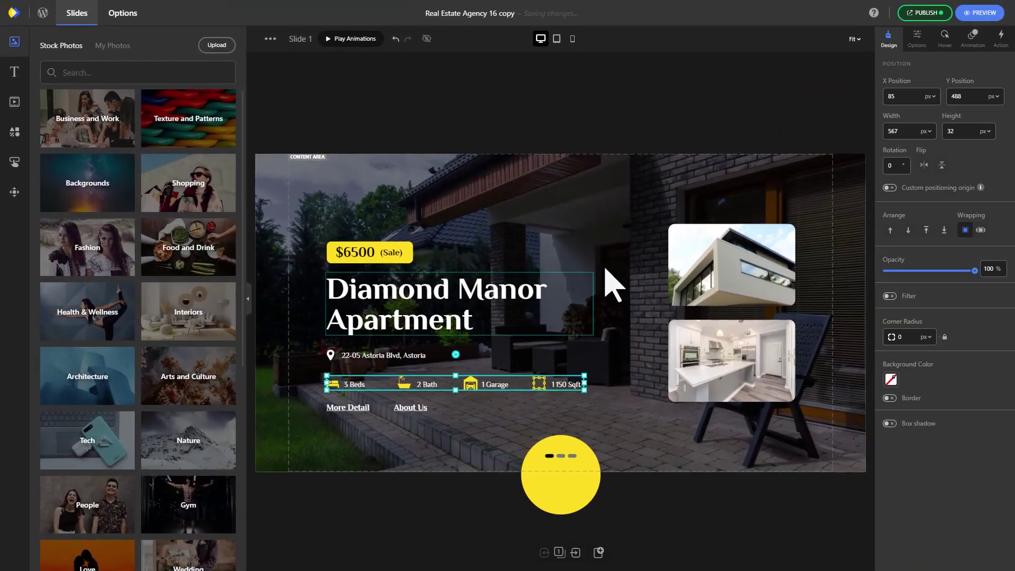
left_click(916, 45)
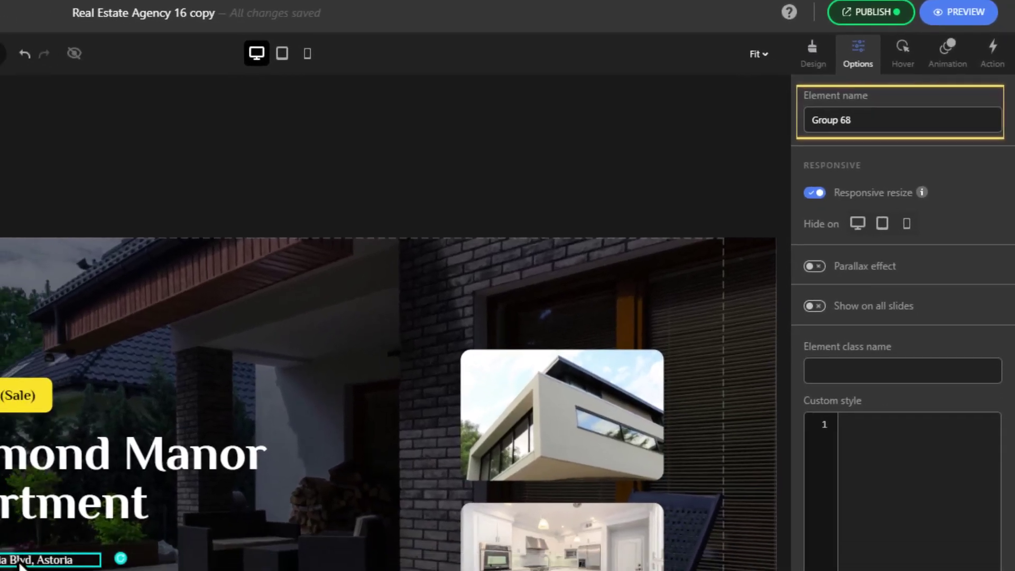
left_click(192, 441)
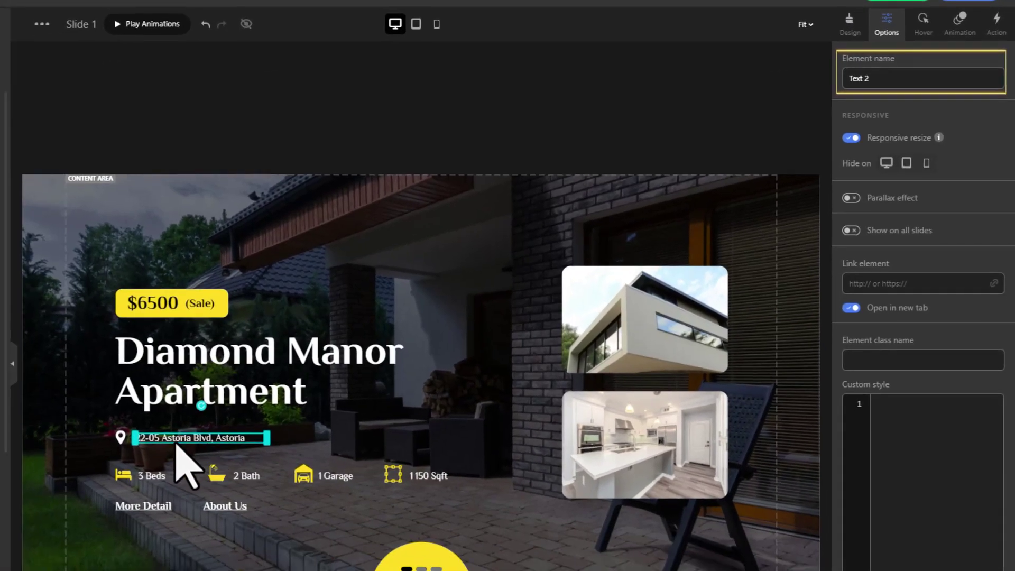
left_click(121, 437)
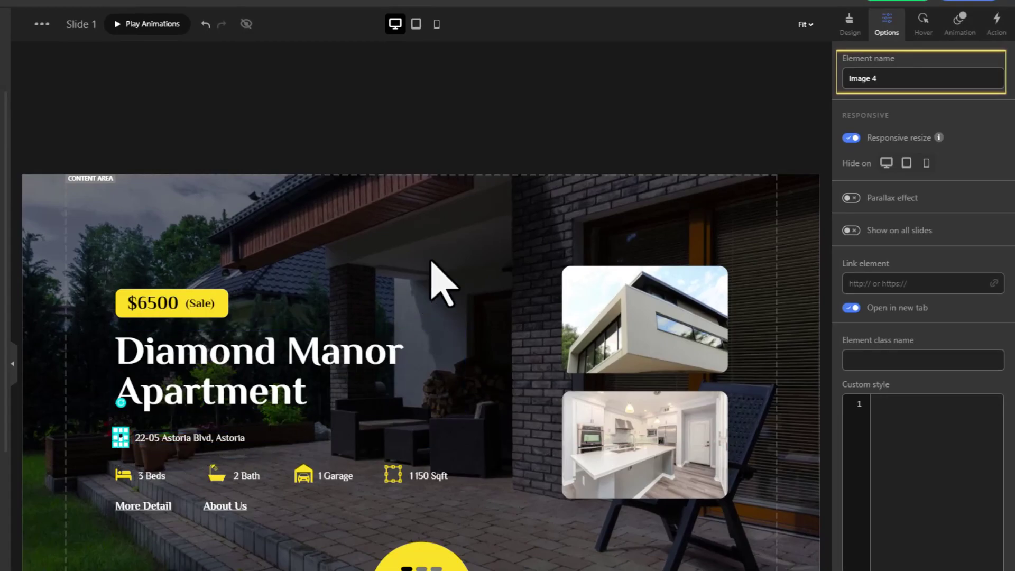
left_click(442, 204)
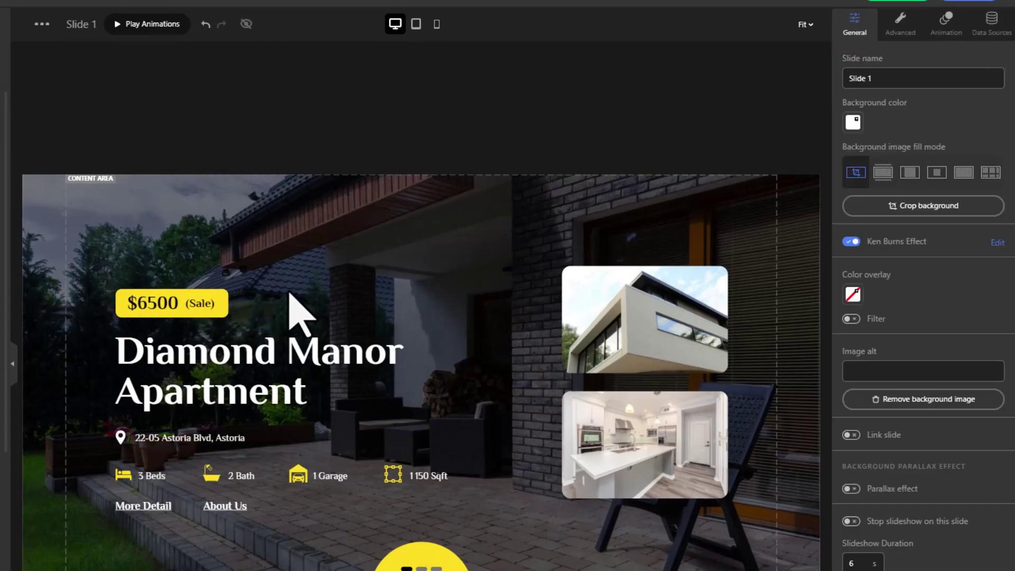
Add a Show / Hide elements action to the More Detail link.
left_click(159, 508)
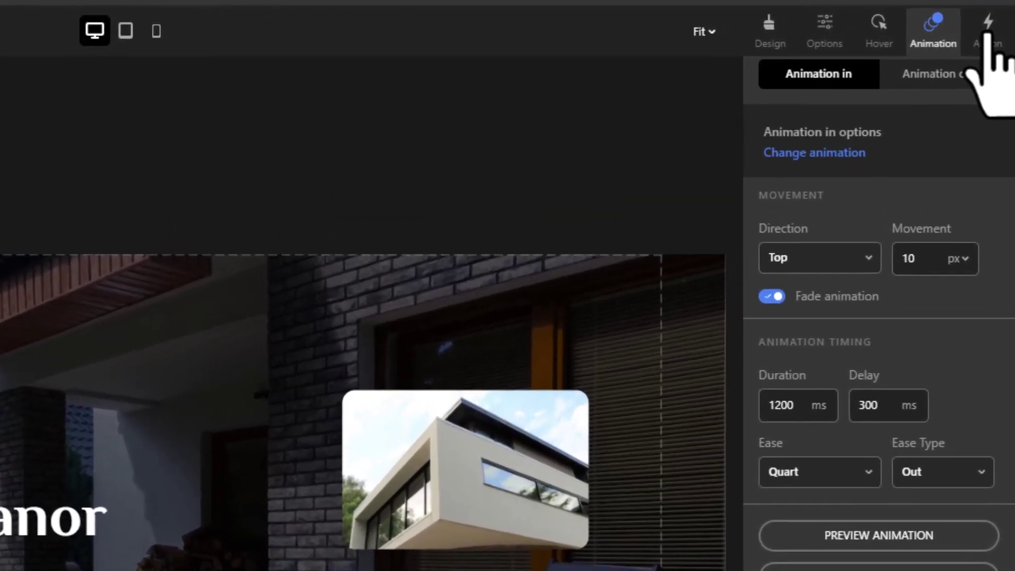
left_click(987, 34)
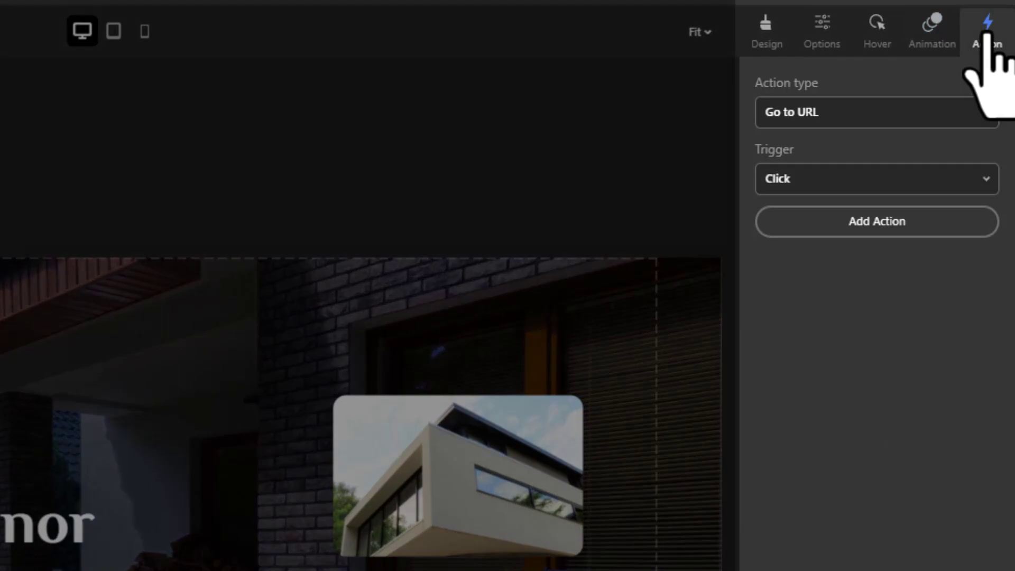
left_click(781, 114)
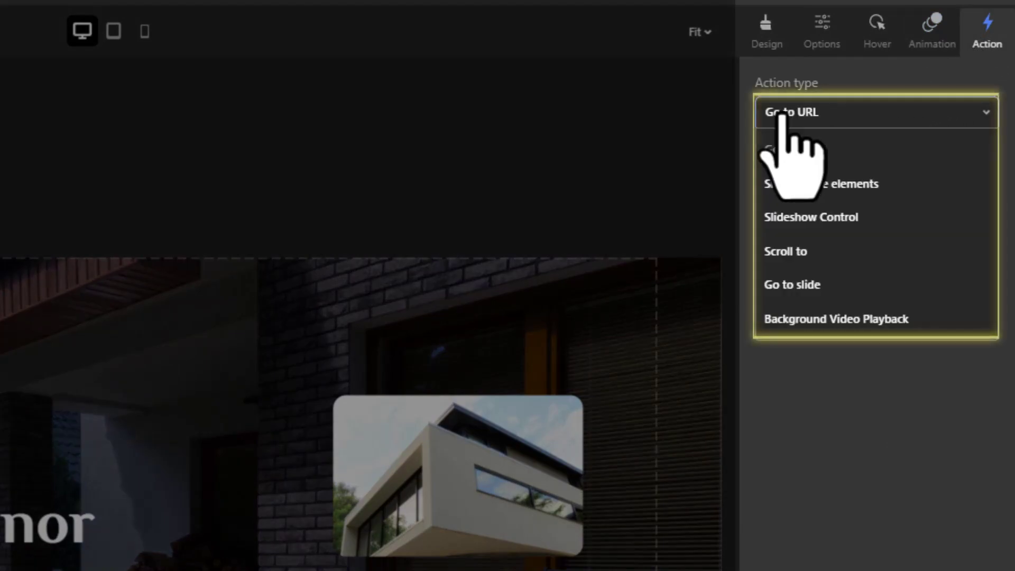
left_click(804, 184)
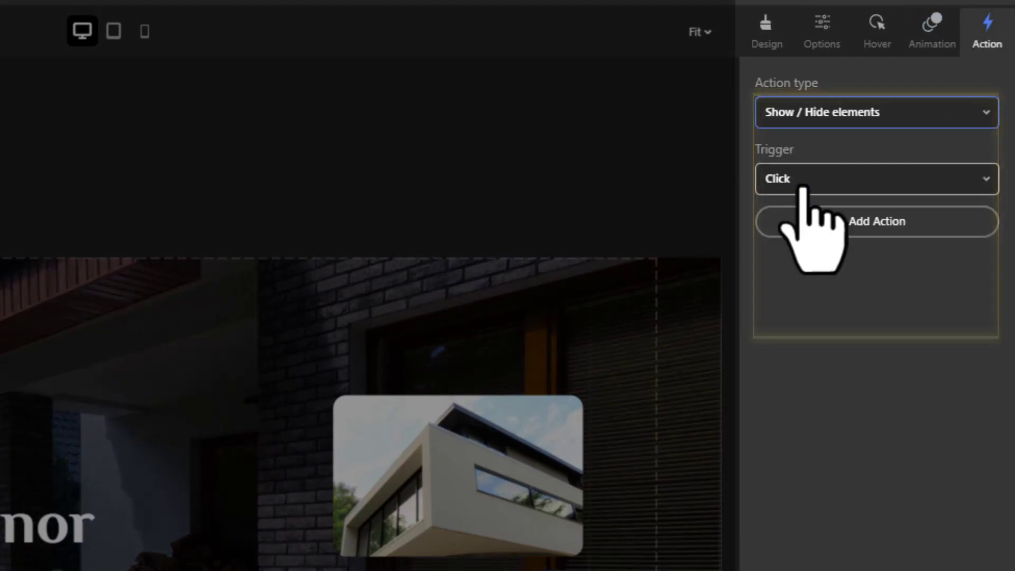
left_click(833, 233)
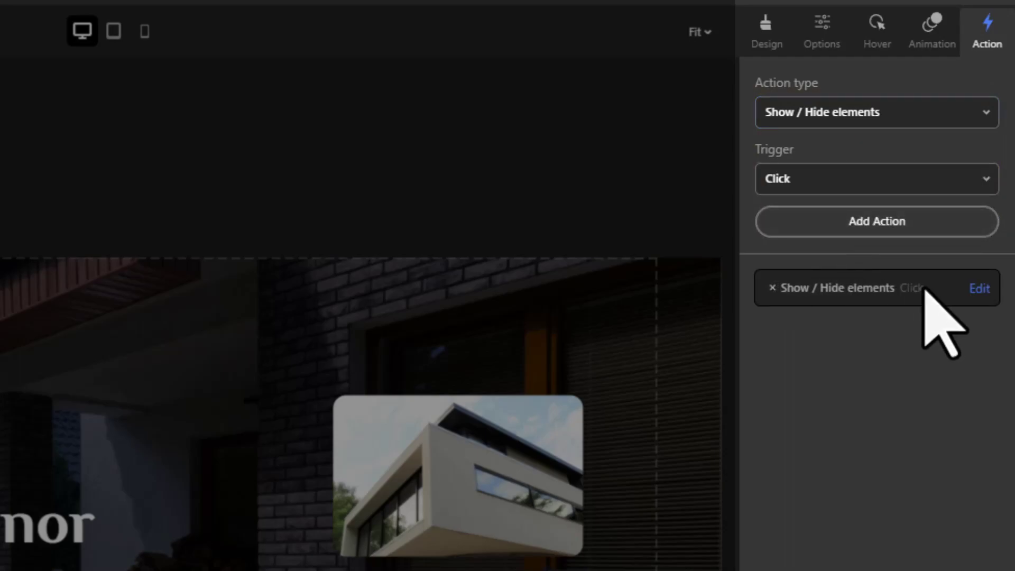
left_click(978, 288)
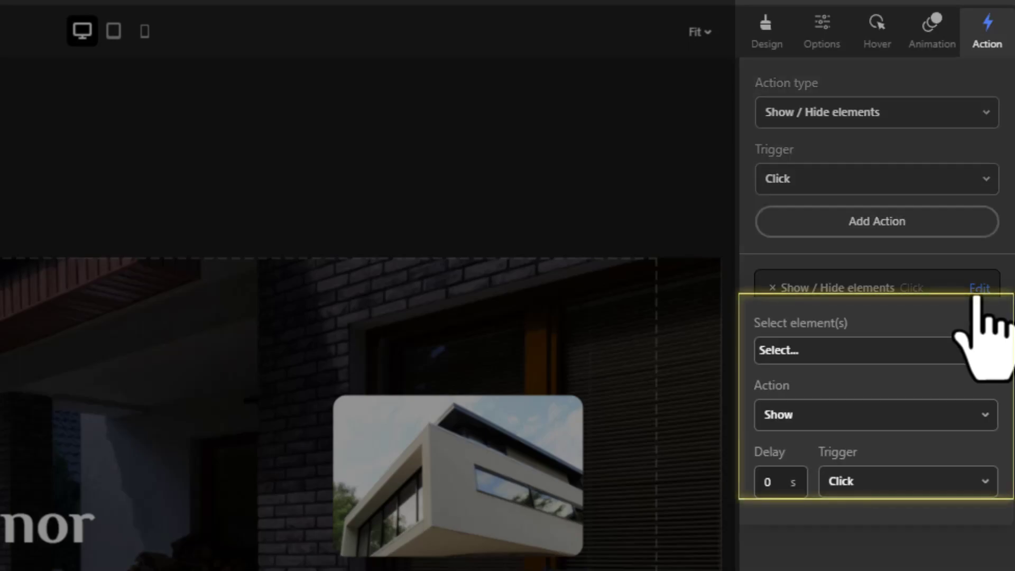
Target Group 68, Image 4 and Text 2 with the show/hide action.
left_click(796, 349)
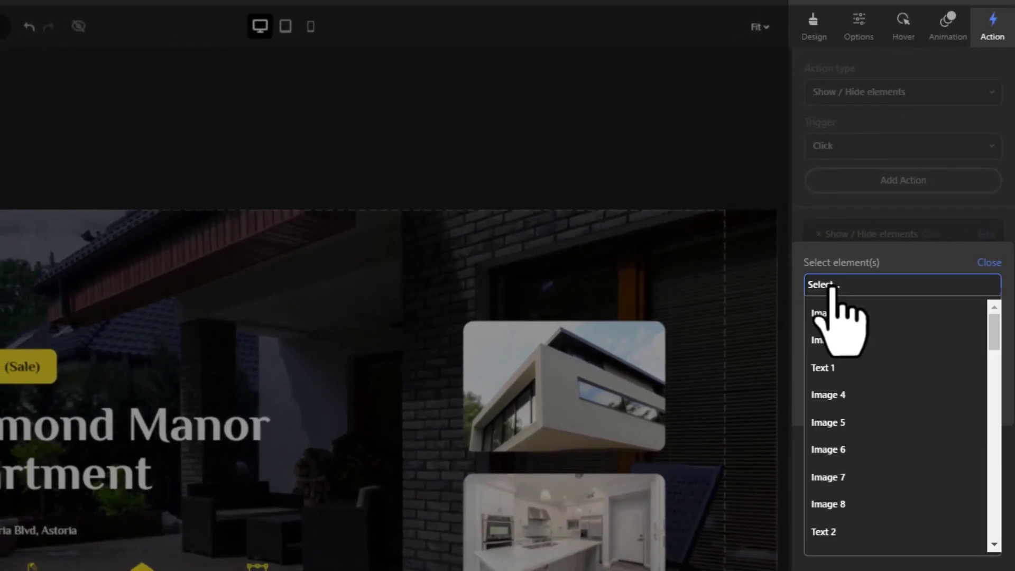
scroll(832, 475, "down", 5)
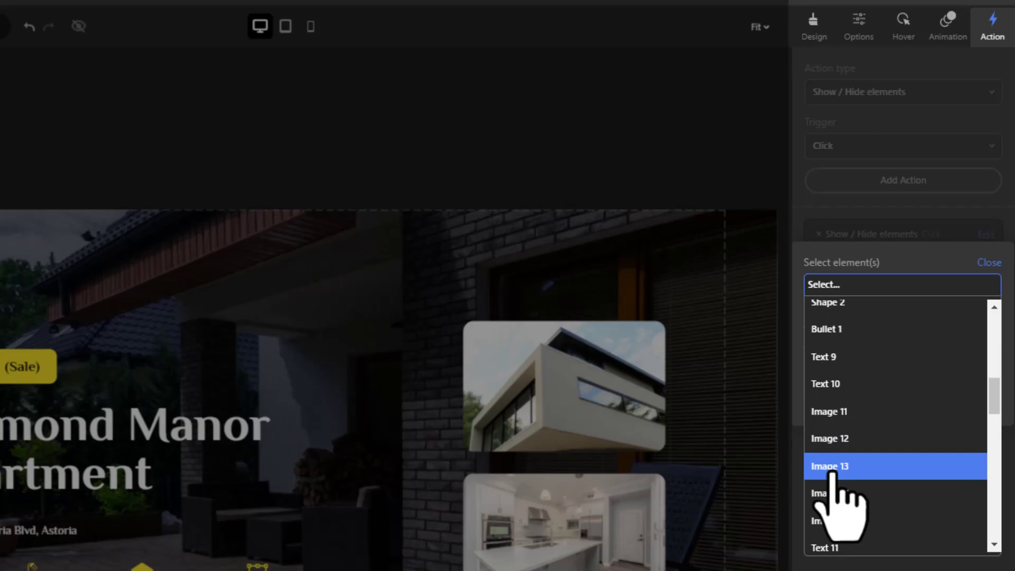
scroll(848, 518, "down", 10)
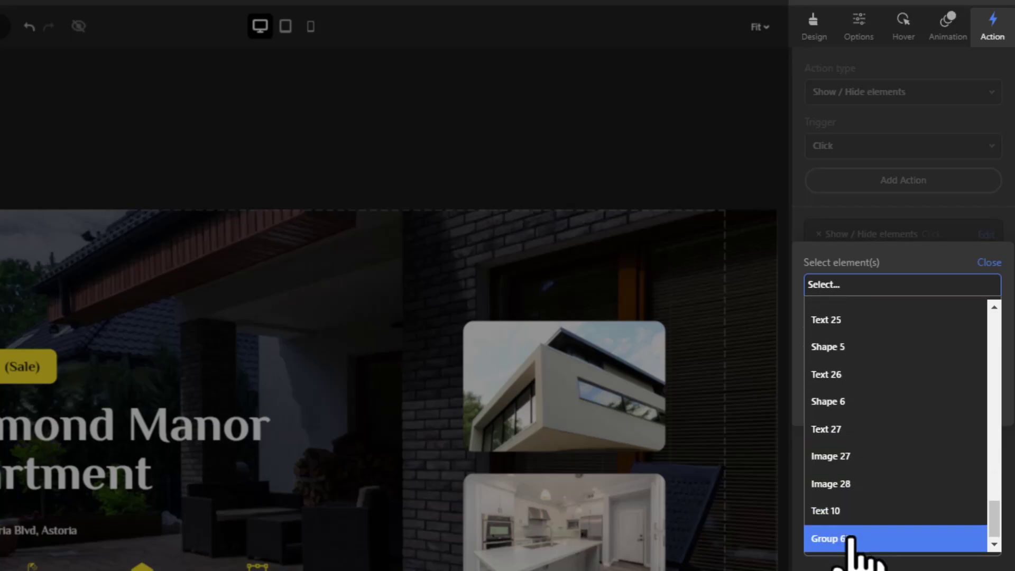
left_click(850, 538)
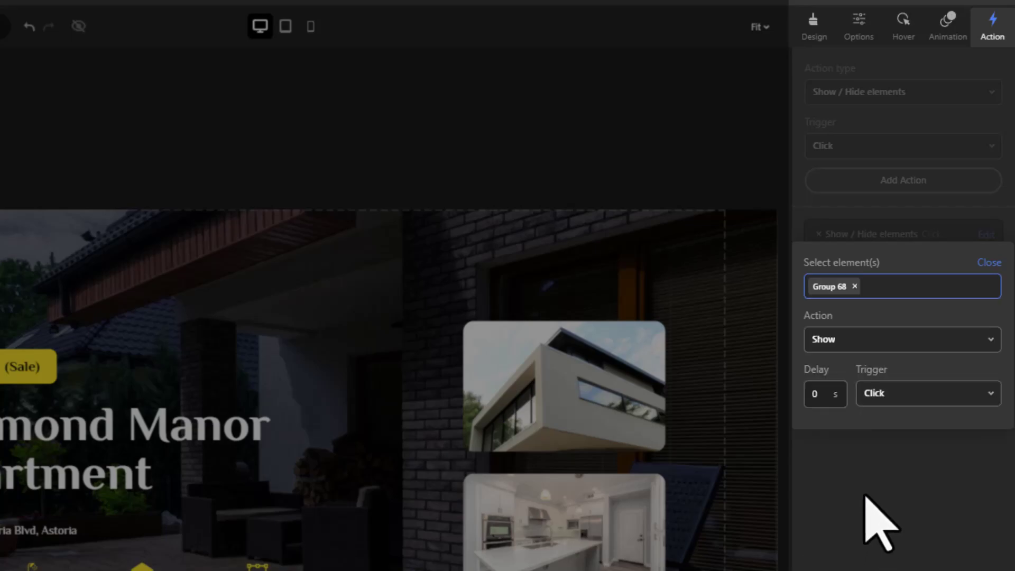
left_click(878, 288)
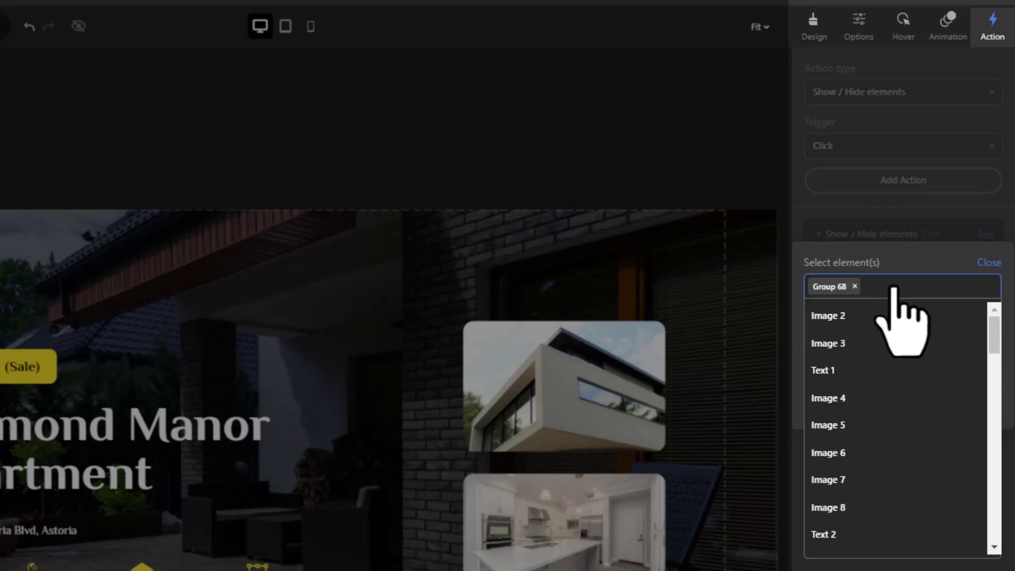
left_click(855, 396)
left_click(931, 288)
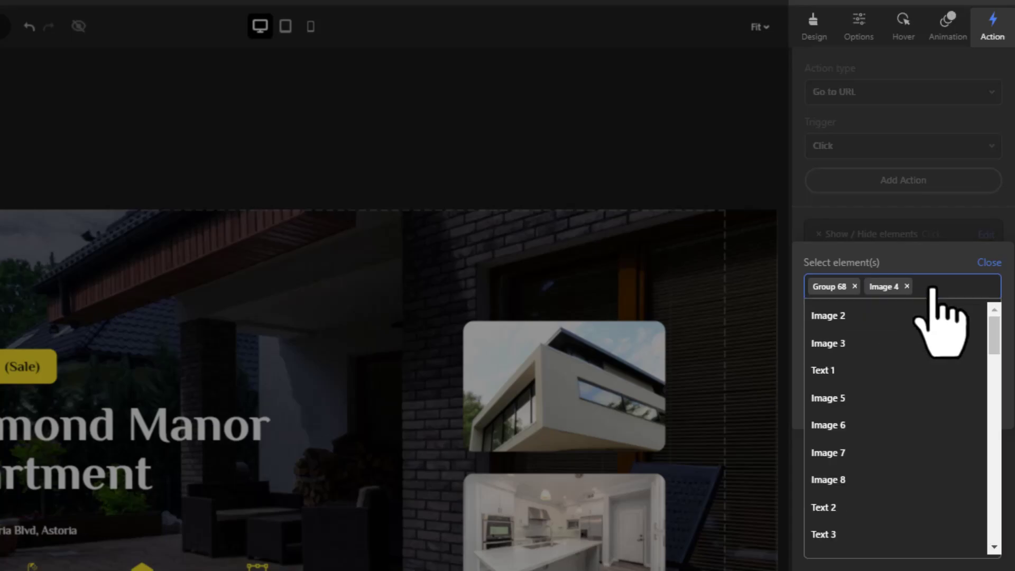
left_click(867, 507)
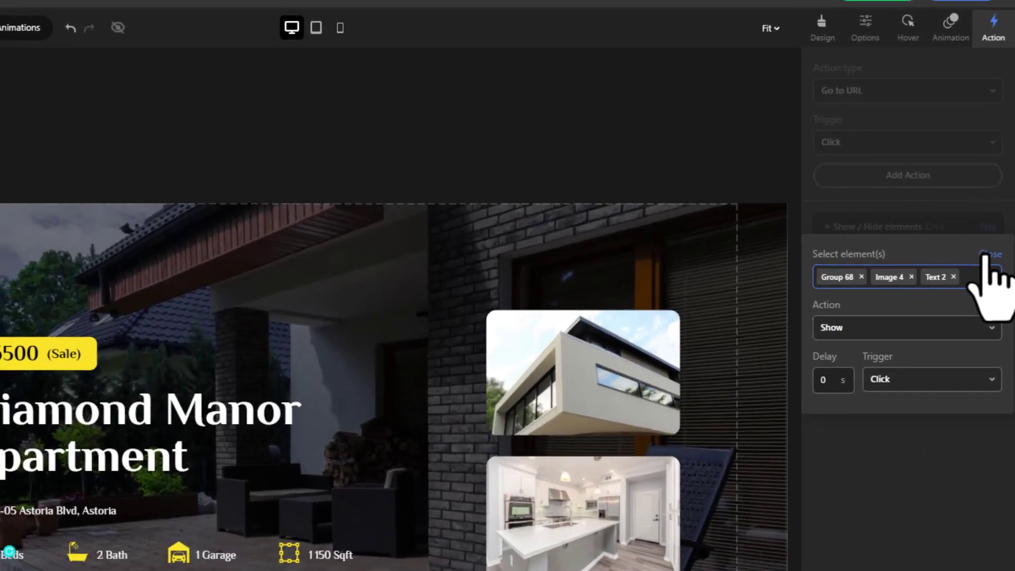
left_click(987, 254)
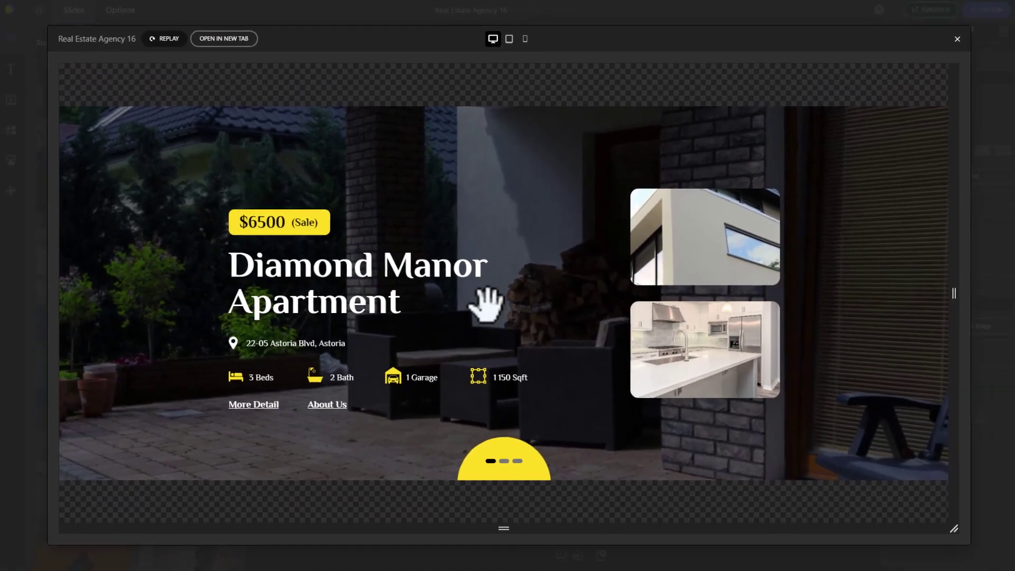
Close the slide preview to return to the editor.
left_click(950, 41)
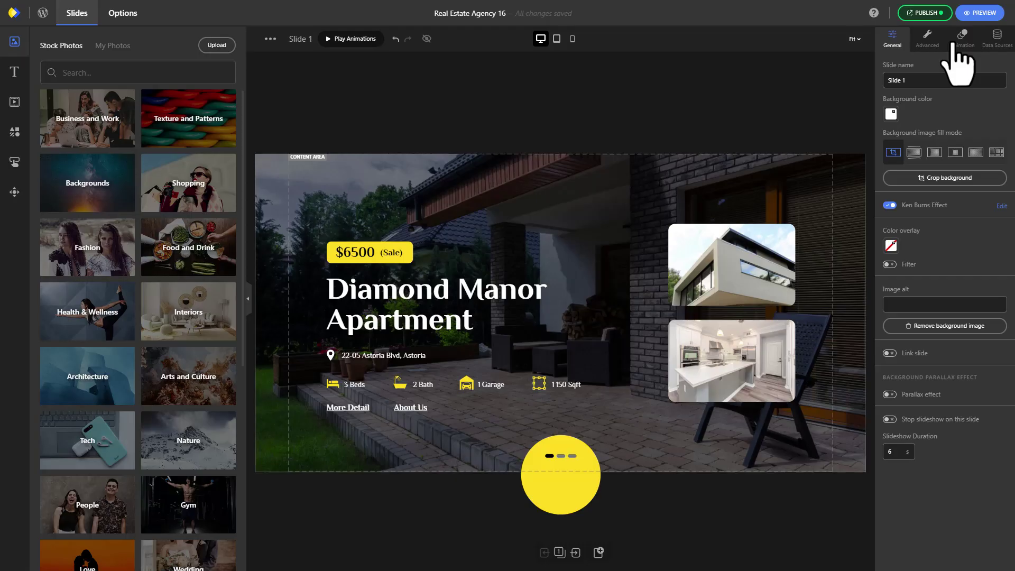
Rename the More Detail link to Detail.
left_click(344, 410)
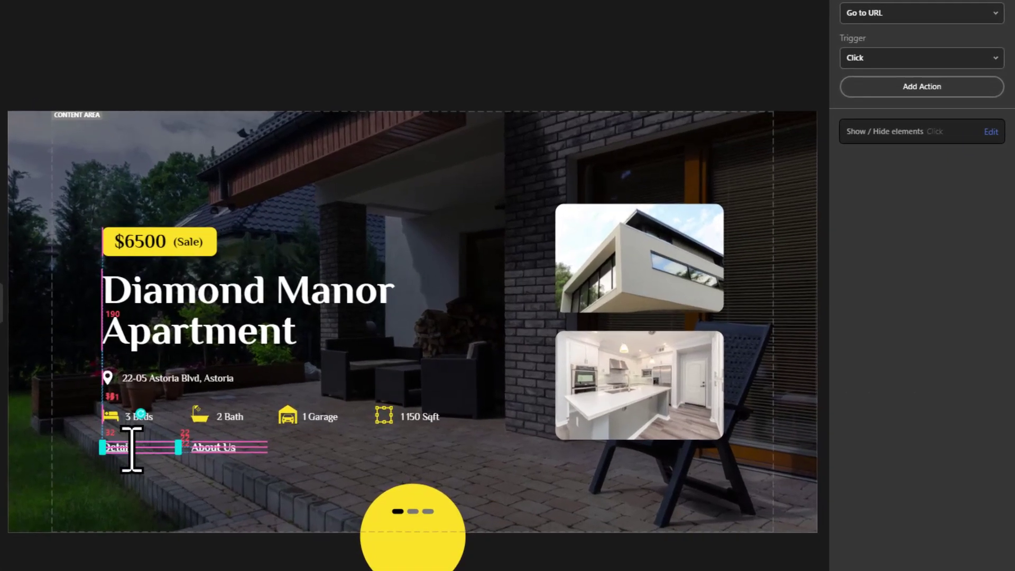
left_click(128, 495)
left_click(118, 448)
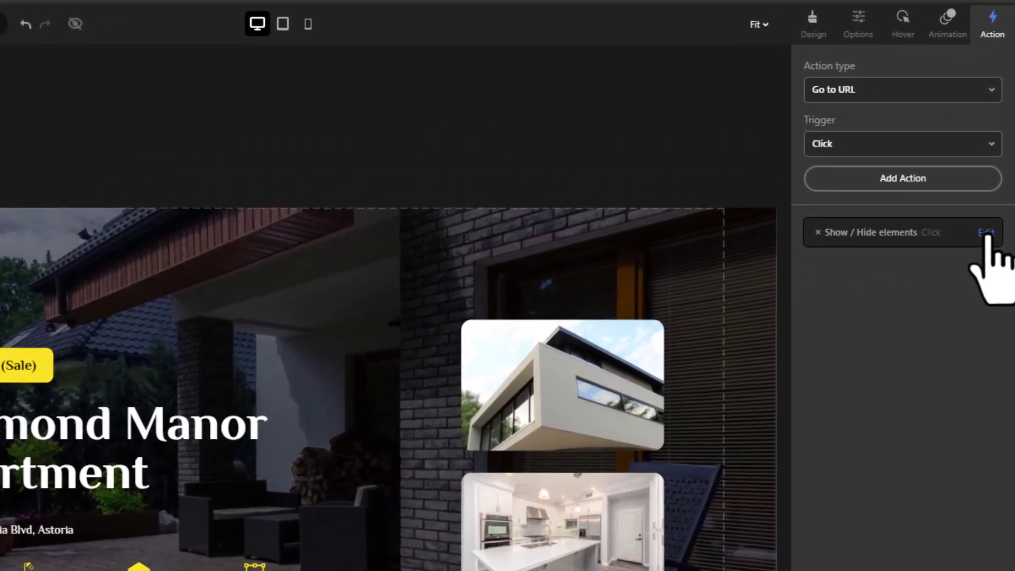
Change the link's action to Toggle visibility and preview the slider.
left_click(987, 233)
left_click(843, 338)
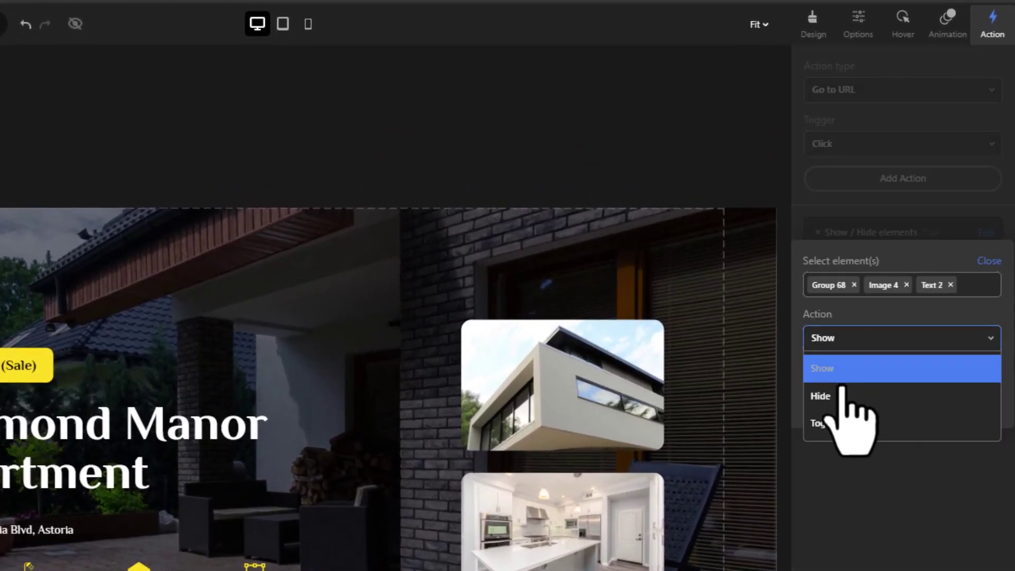
left_click(843, 423)
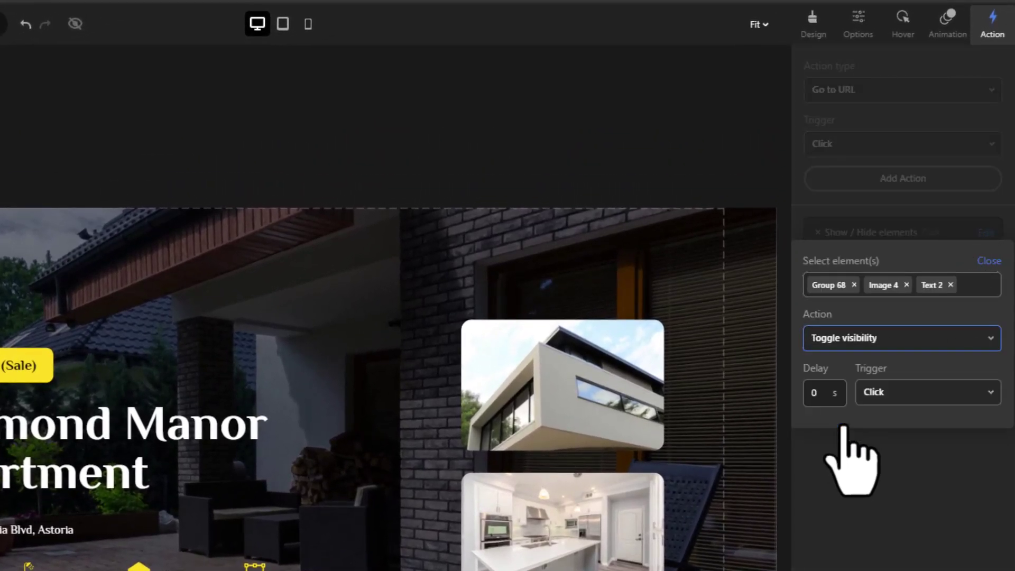
left_click(987, 260)
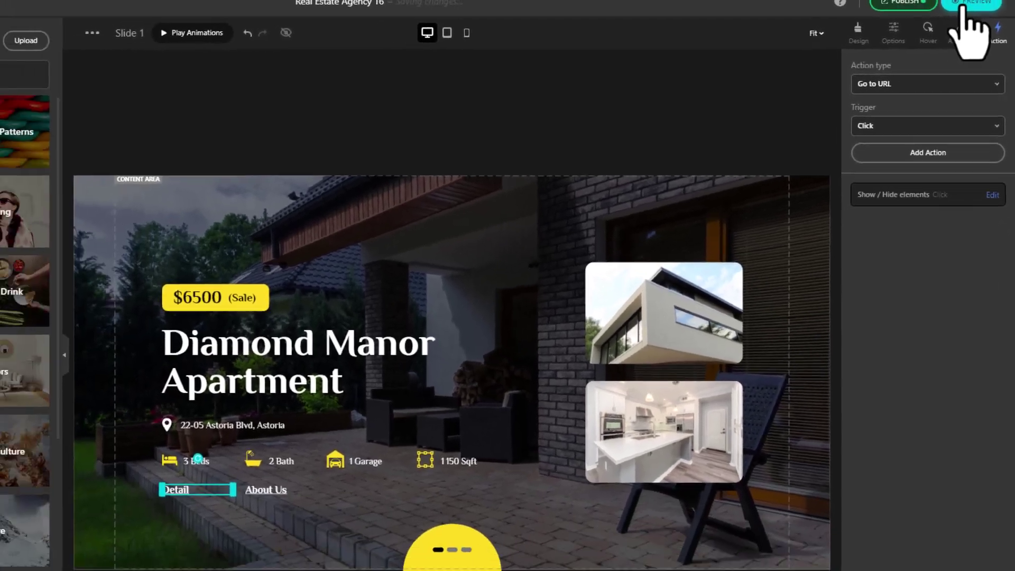
left_click(964, 5)
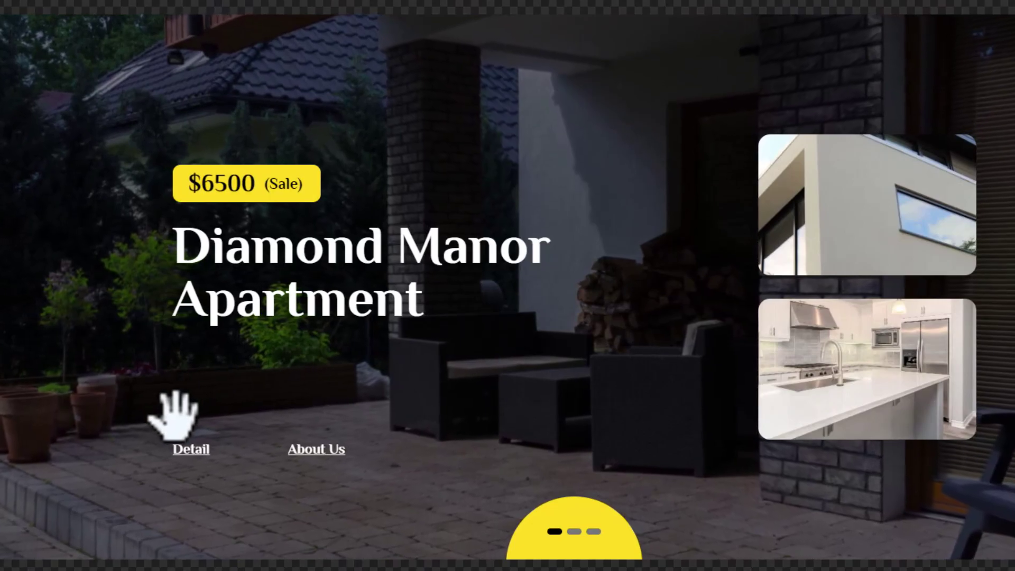
Check in the preview that clicking Detail reveals the property details.
left_click(185, 450)
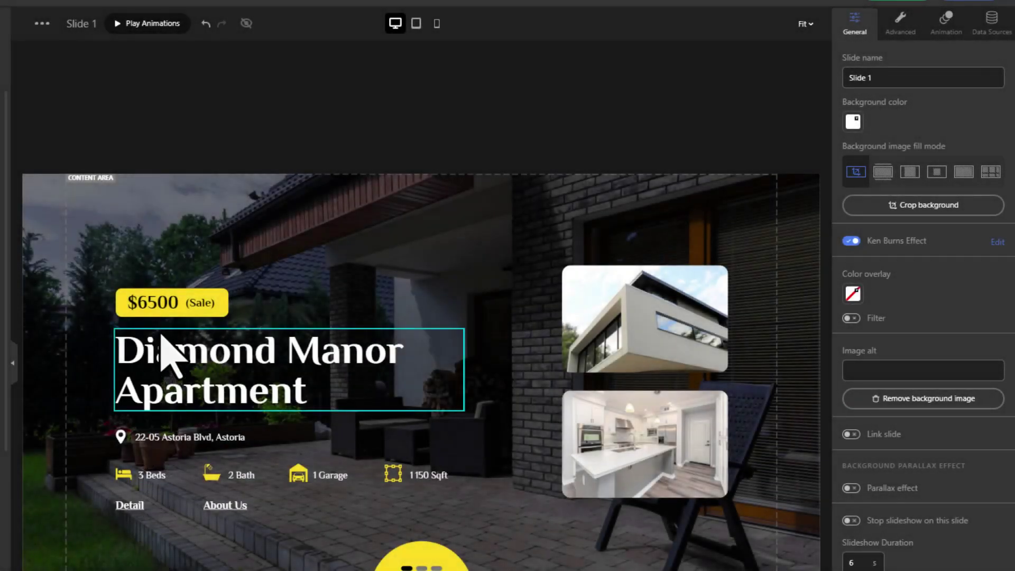
Give $6500 a letters-from-right entrance and a Words disappear randomly exit that waits for an action.
left_click(157, 304)
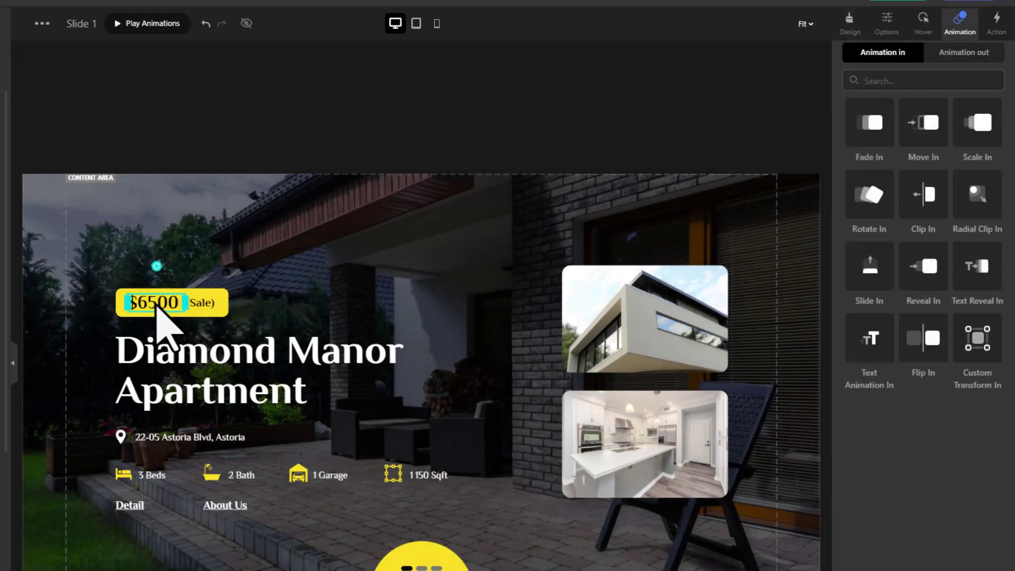
left_click(871, 353)
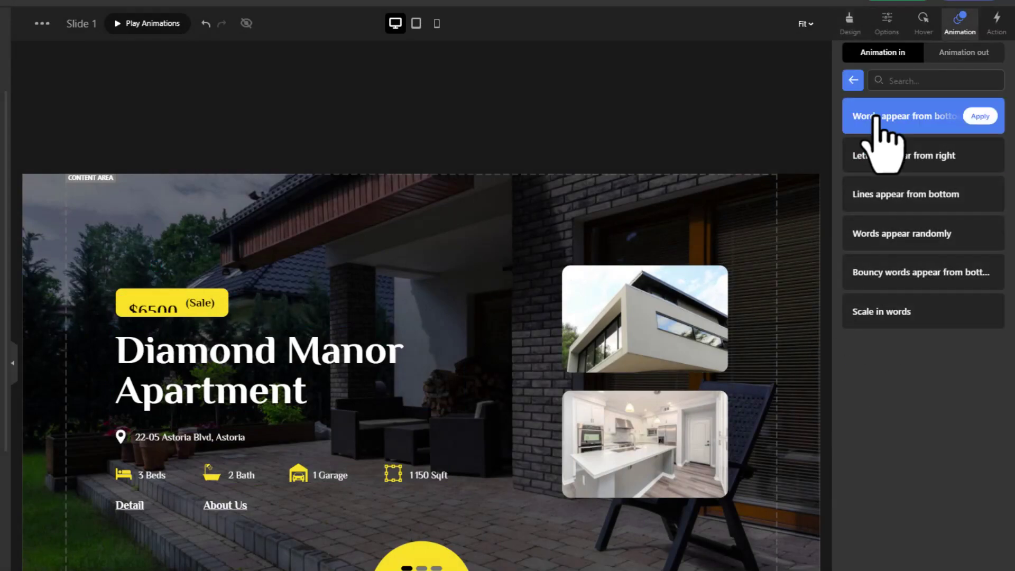
left_click(893, 158)
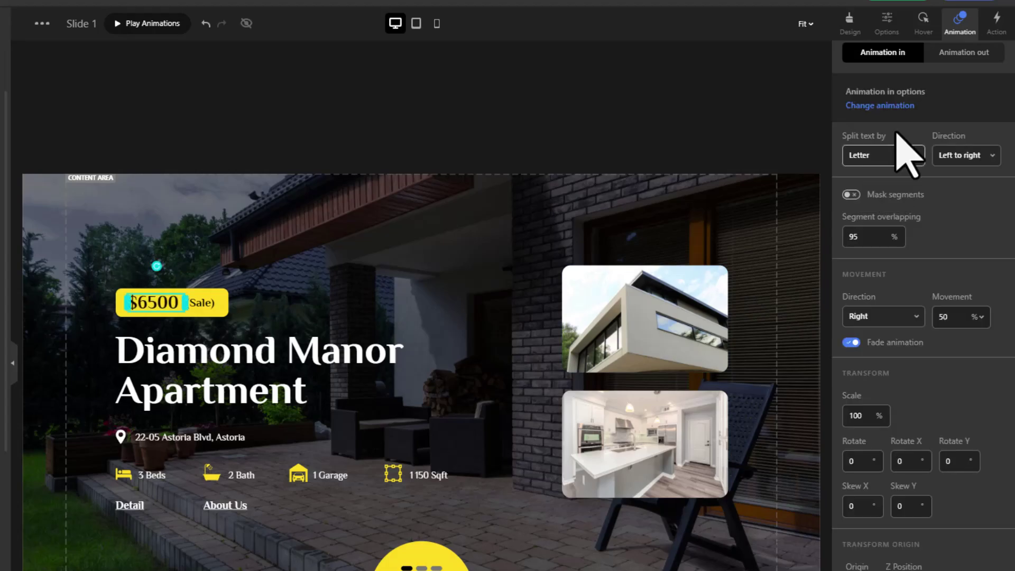
left_click(951, 53)
left_click(869, 370)
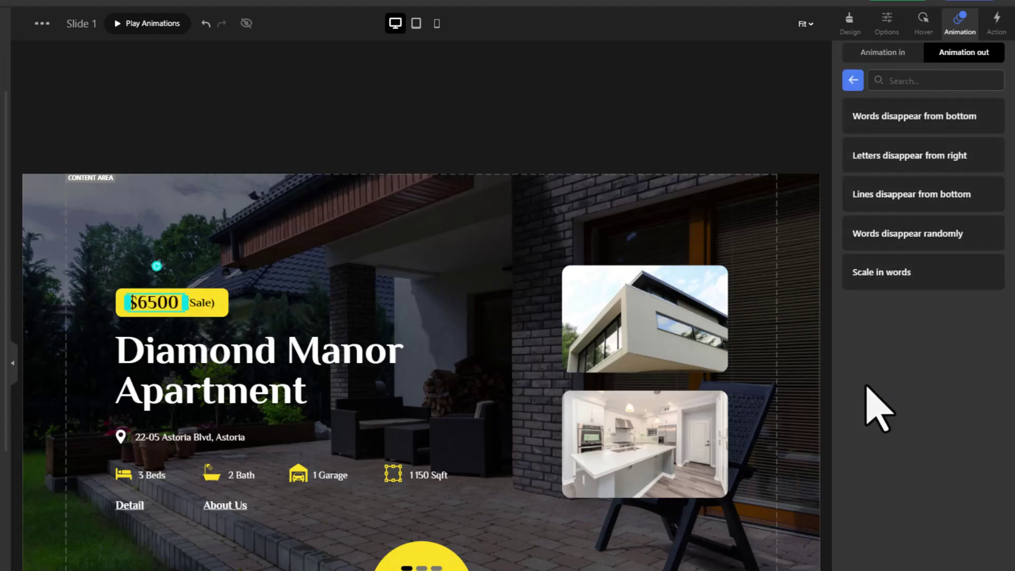
left_click(893, 235)
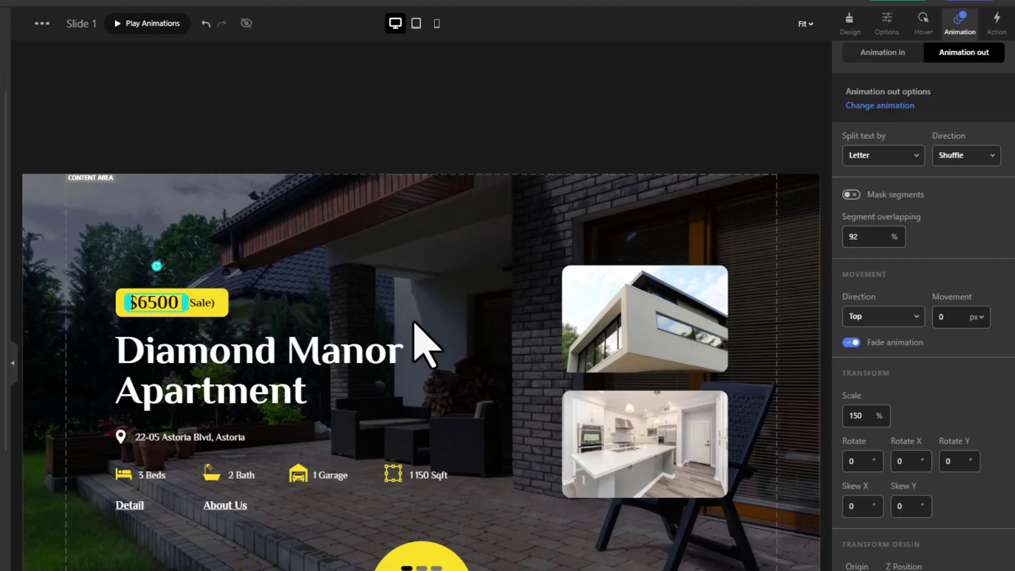
scroll(918, 529, "down", 10)
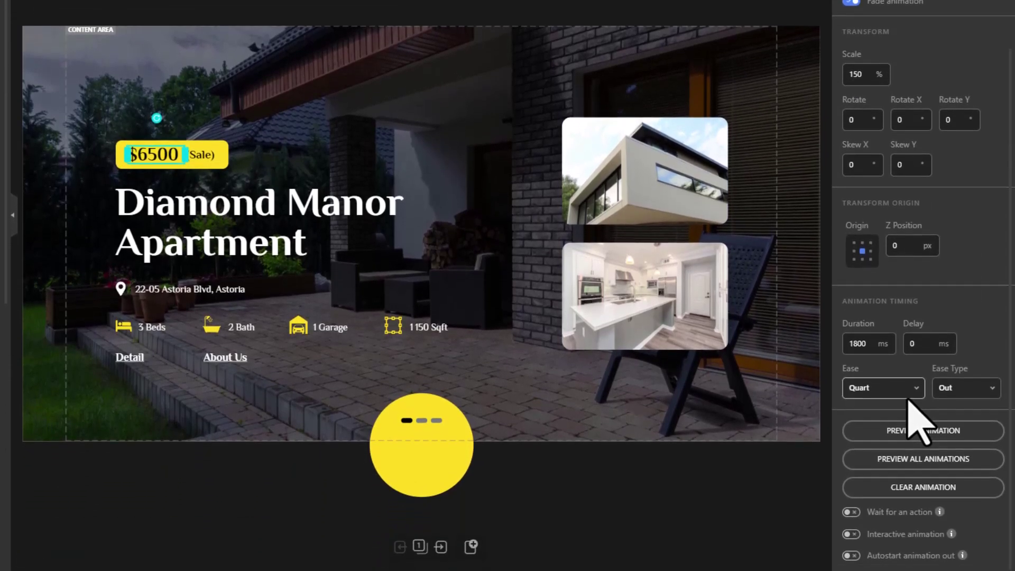
left_click(850, 511)
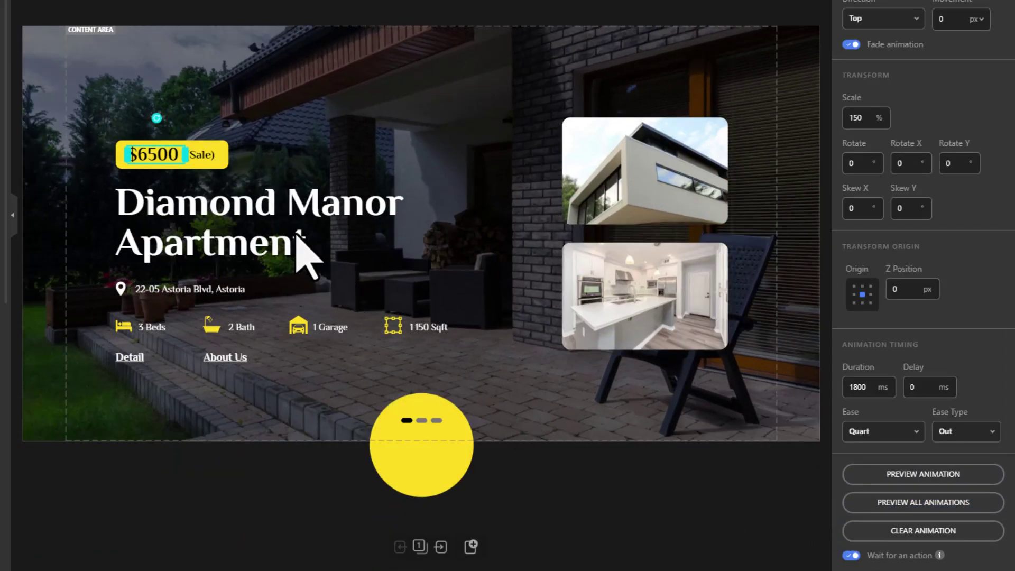
Make the Sale label's entrance wait for an action and give it a Scale in words exit.
left_click(202, 154)
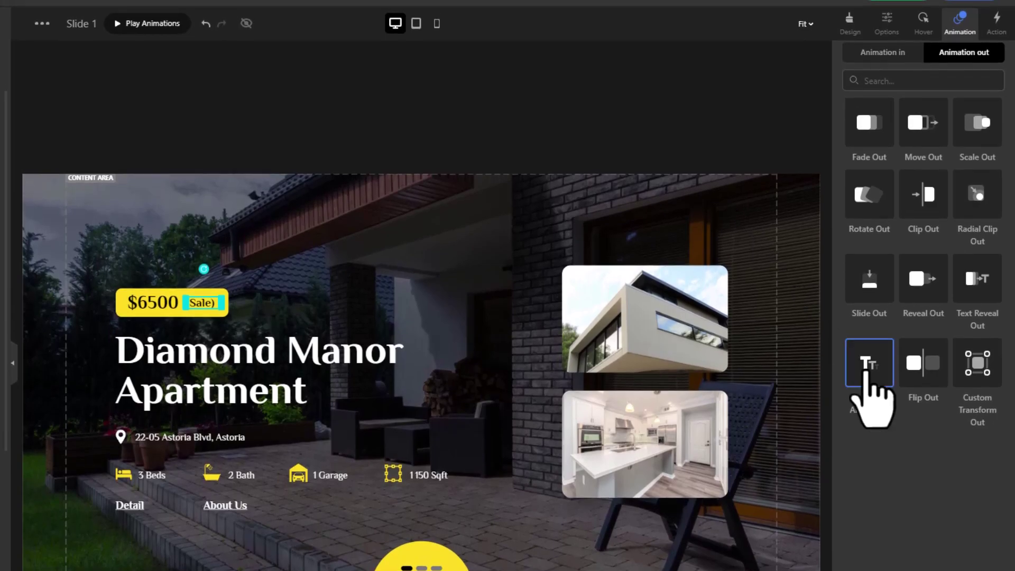
left_click(867, 367)
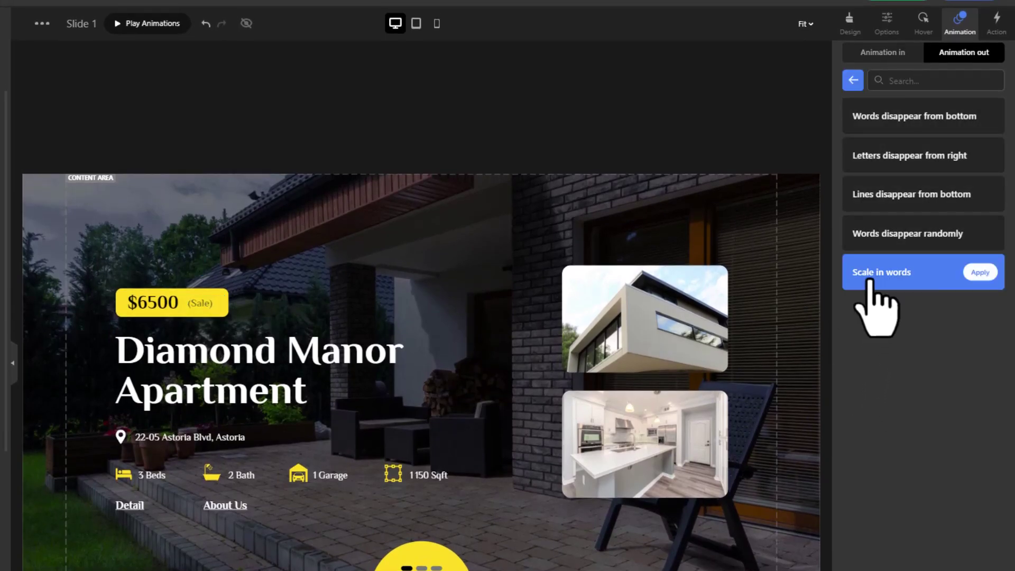
left_click(866, 53)
left_click(890, 370)
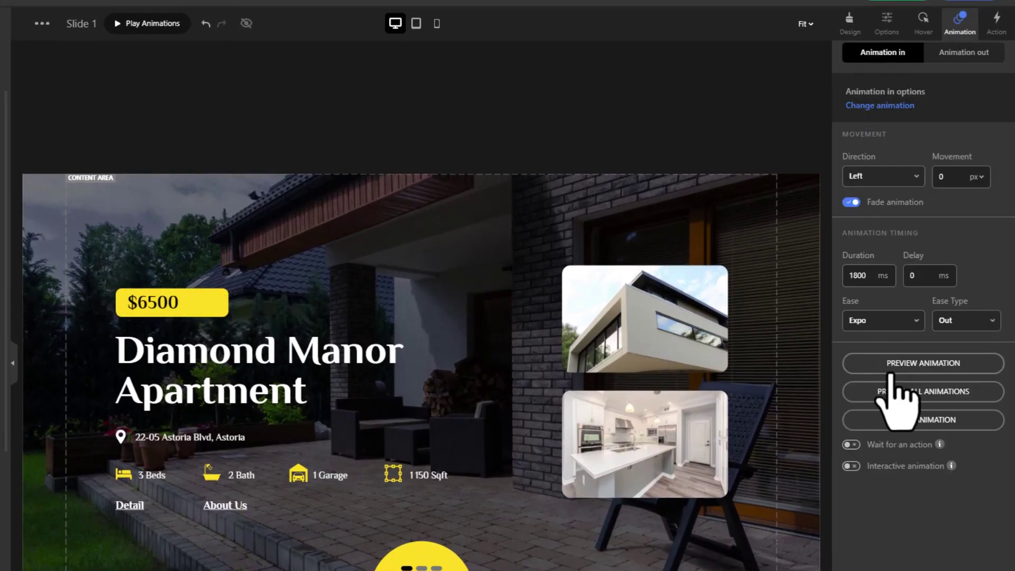
left_click(851, 444)
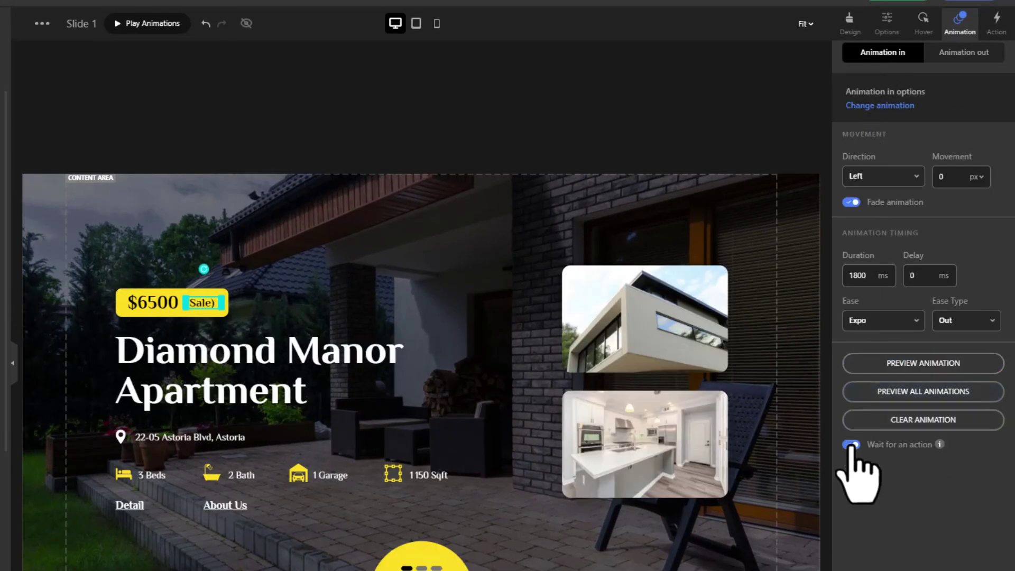
left_click(961, 53)
mouse_move(883, 272)
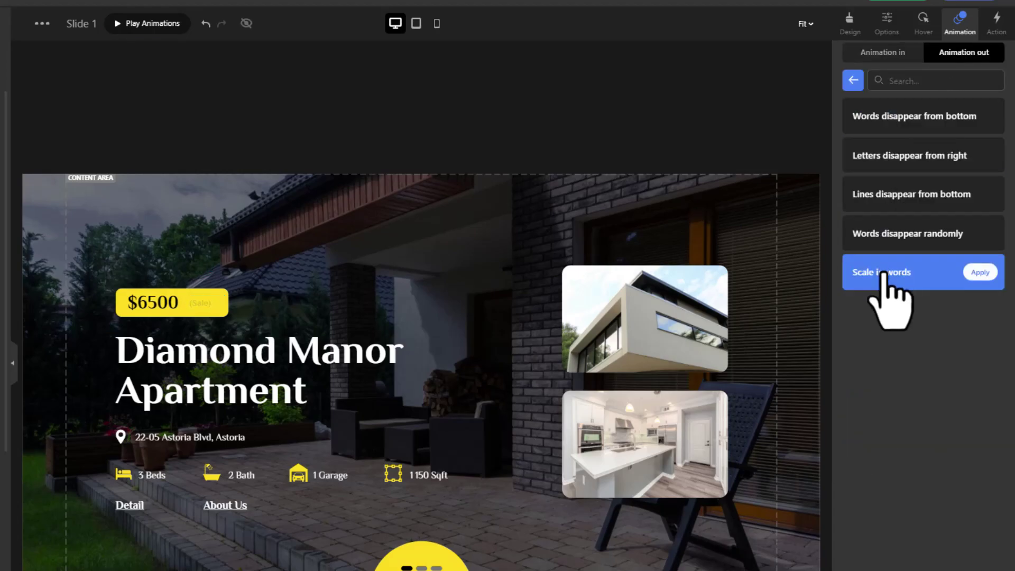
left_click(883, 272)
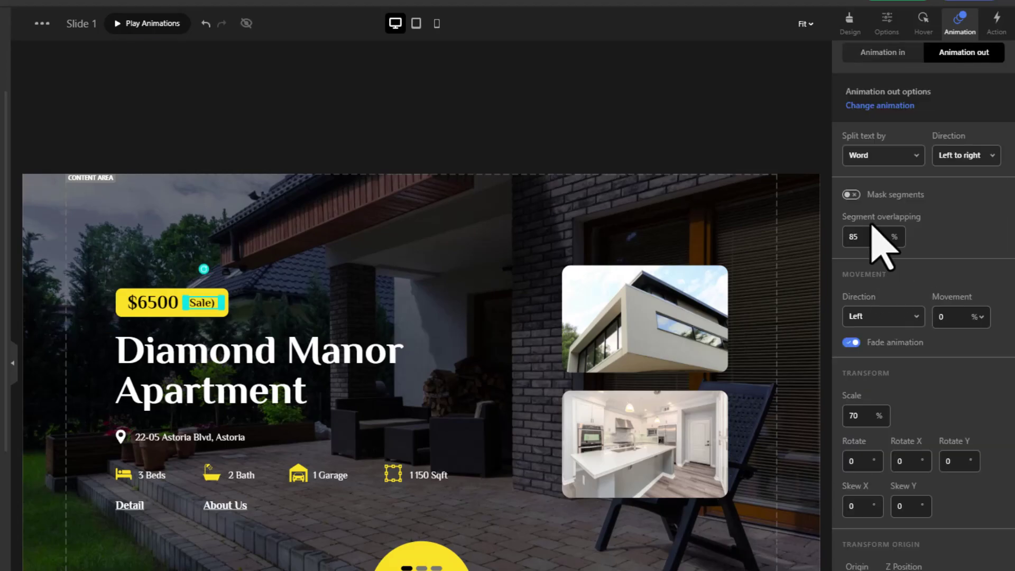
right_click(153, 312)
Duplicate the price text, move the copy above the badge and make it read 'Show Price' on one line.
left_click(233, 404)
left_click_drag(181, 344, 157, 201)
type("S")
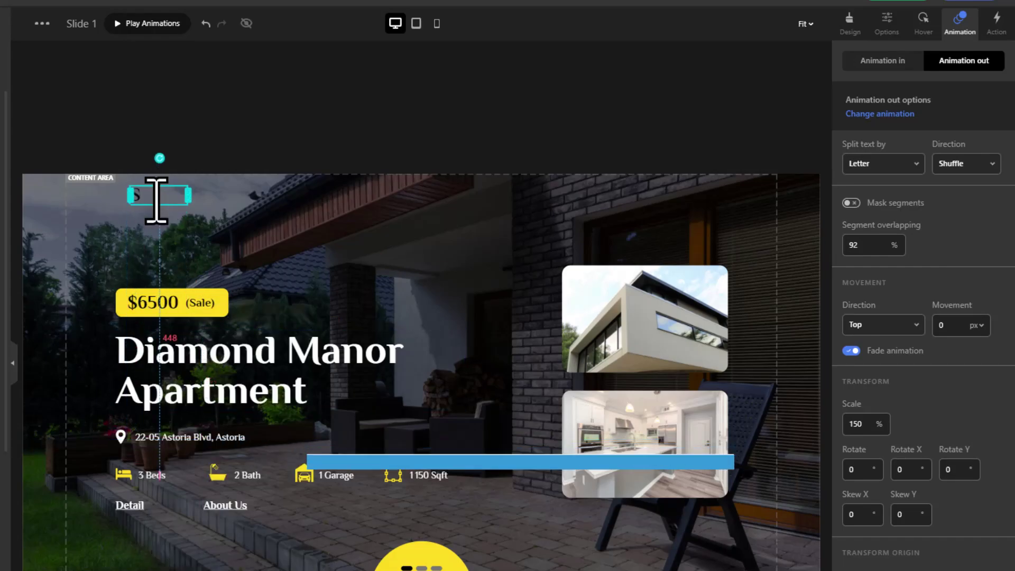
type("how Price")
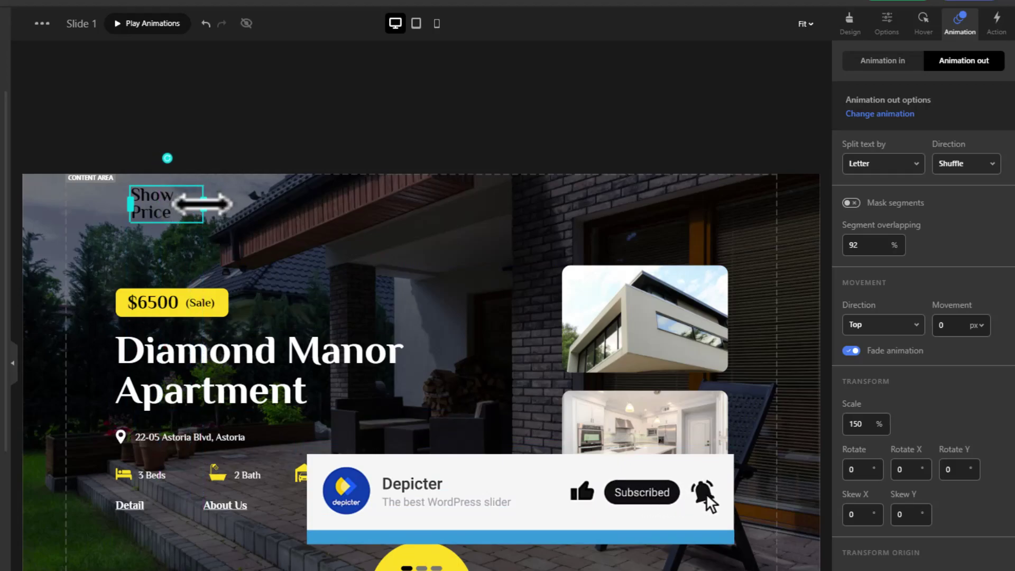
left_click_drag(203, 203, 225, 204)
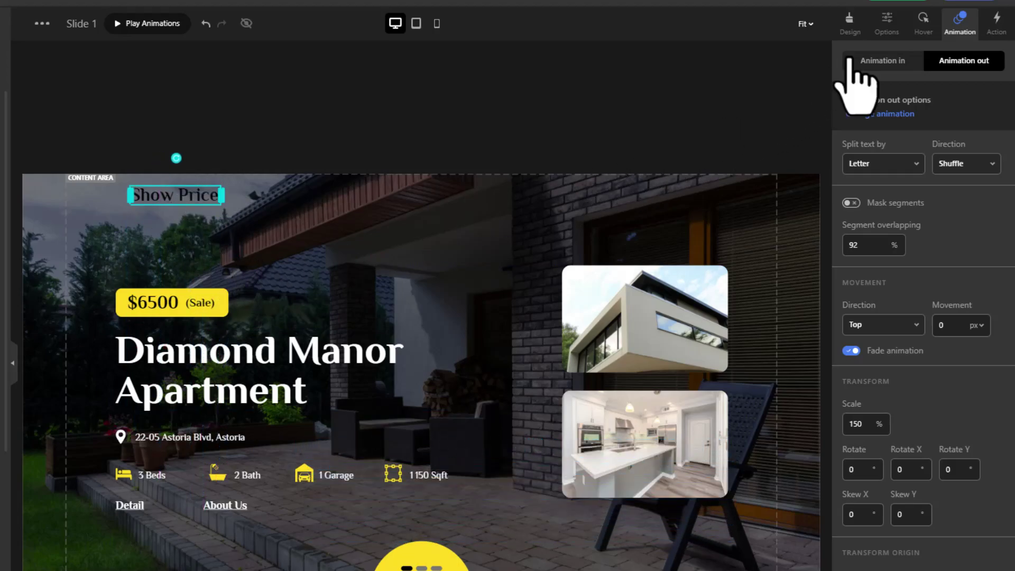
left_click(887, 26)
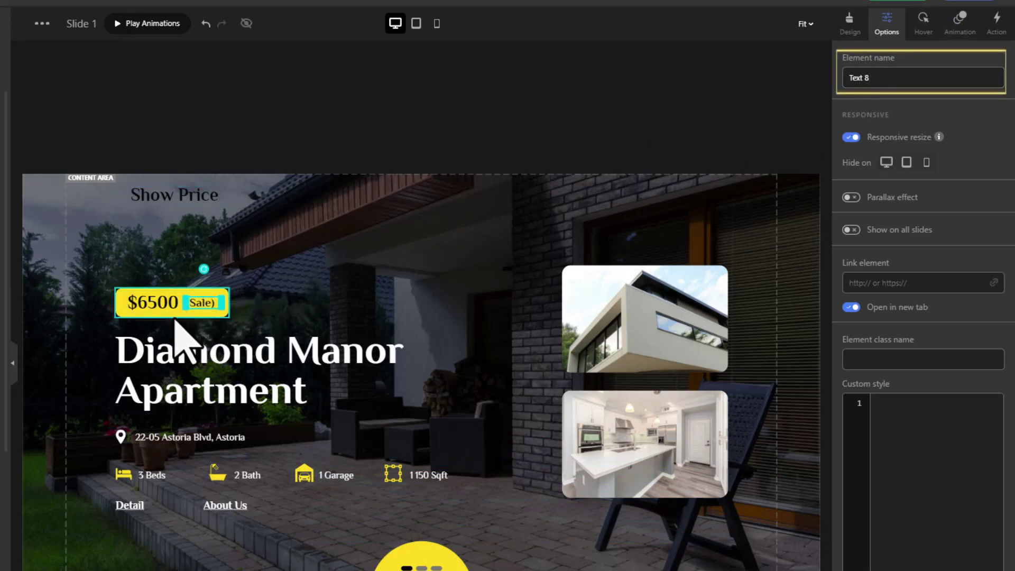
Place the Show Price text on top of the $6500 price inside the yellow badge.
left_click(145, 306)
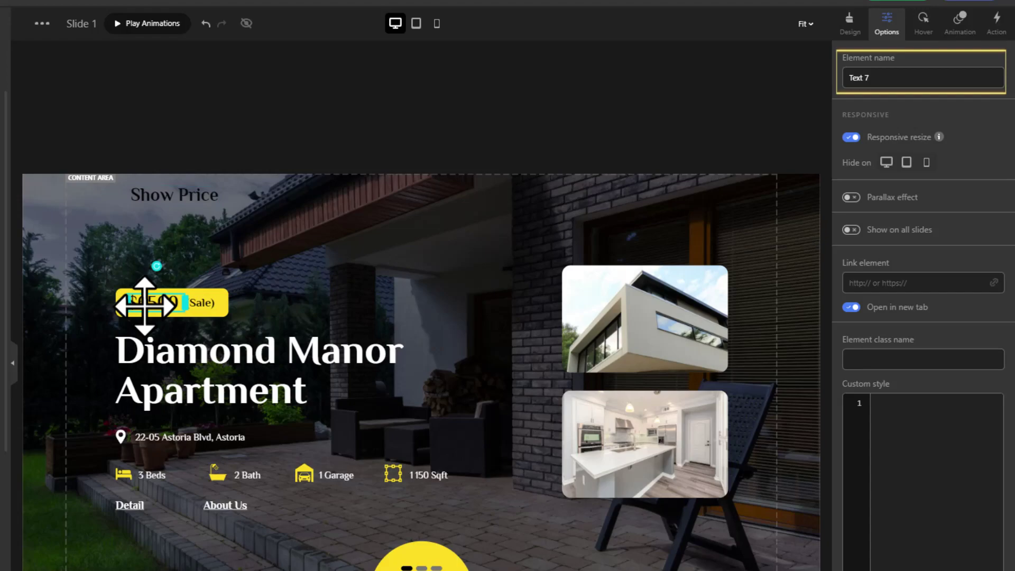
left_click_drag(159, 204, 155, 302)
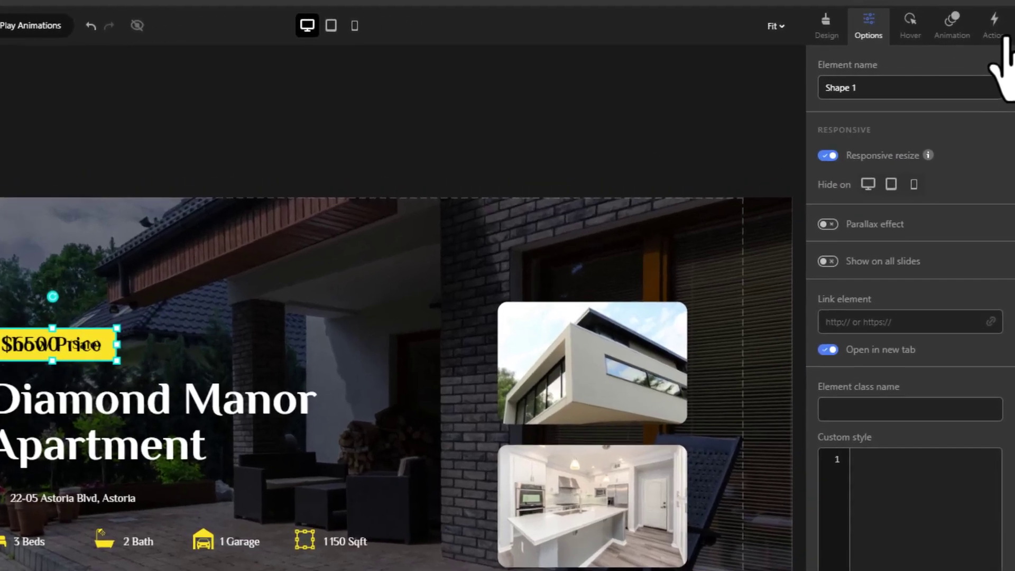
left_click(996, 24)
Add a Show / Hide elements action triggered on Mouse In to the yellow badge.
left_click(812, 118)
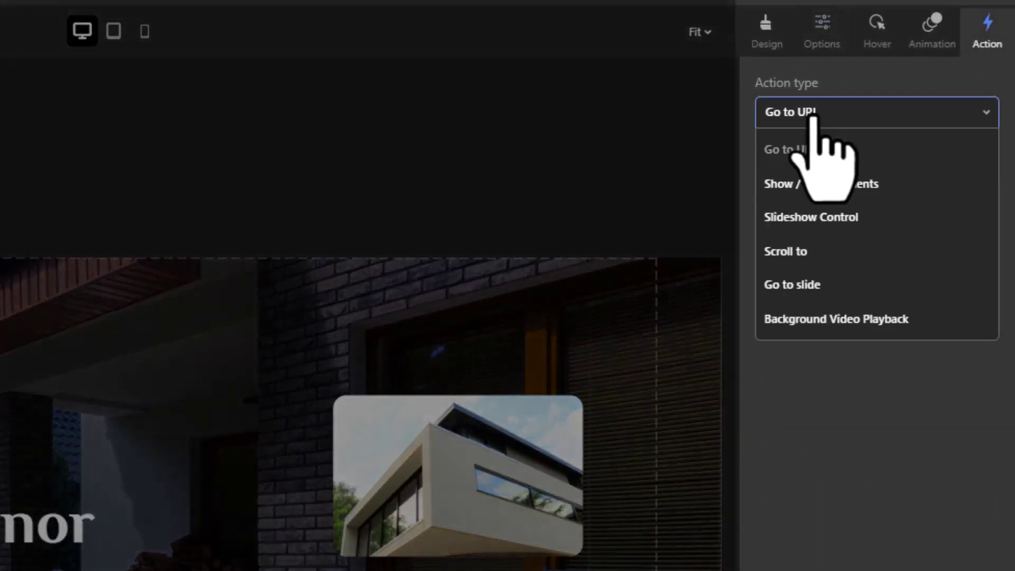
left_click(804, 185)
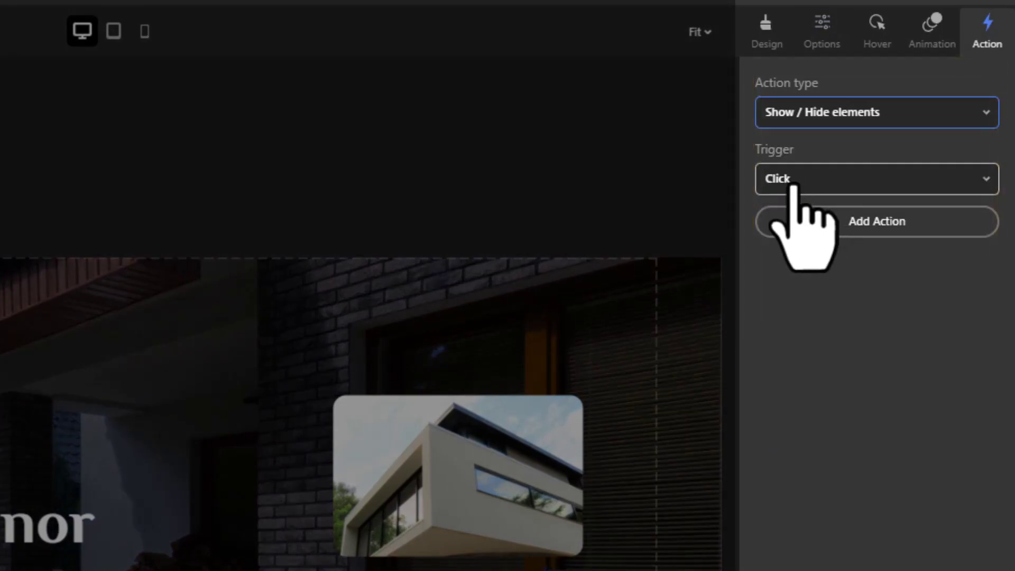
left_click(799, 185)
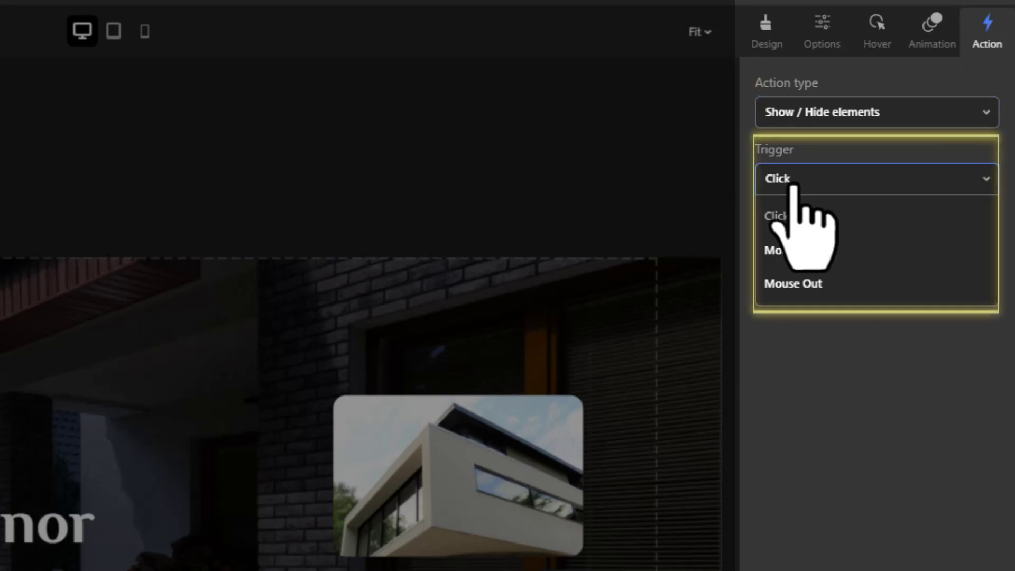
left_click(795, 251)
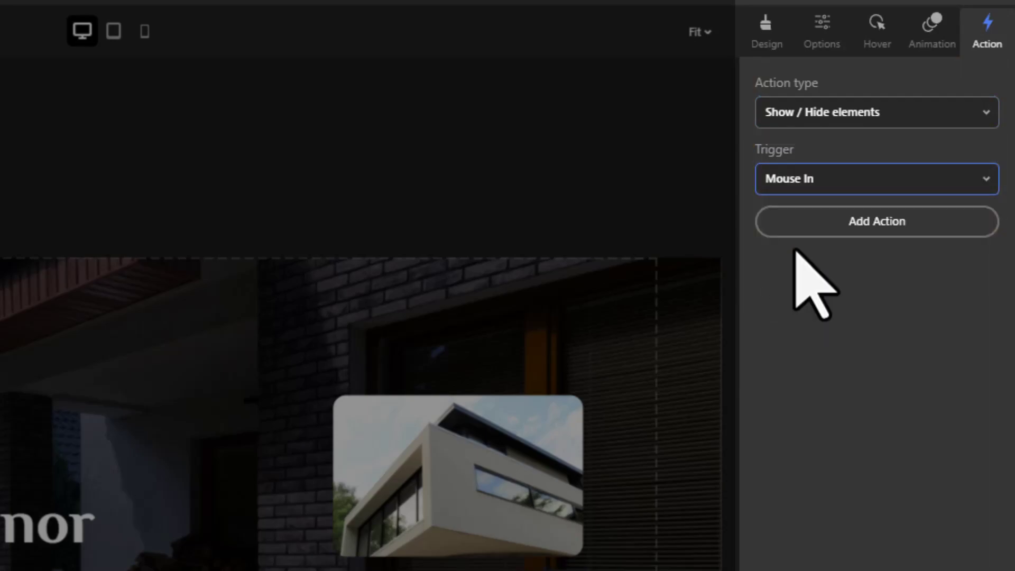
left_click(845, 225)
Make that action show Text 7 and Text 8, then add a second Show / Hide action.
left_click(978, 289)
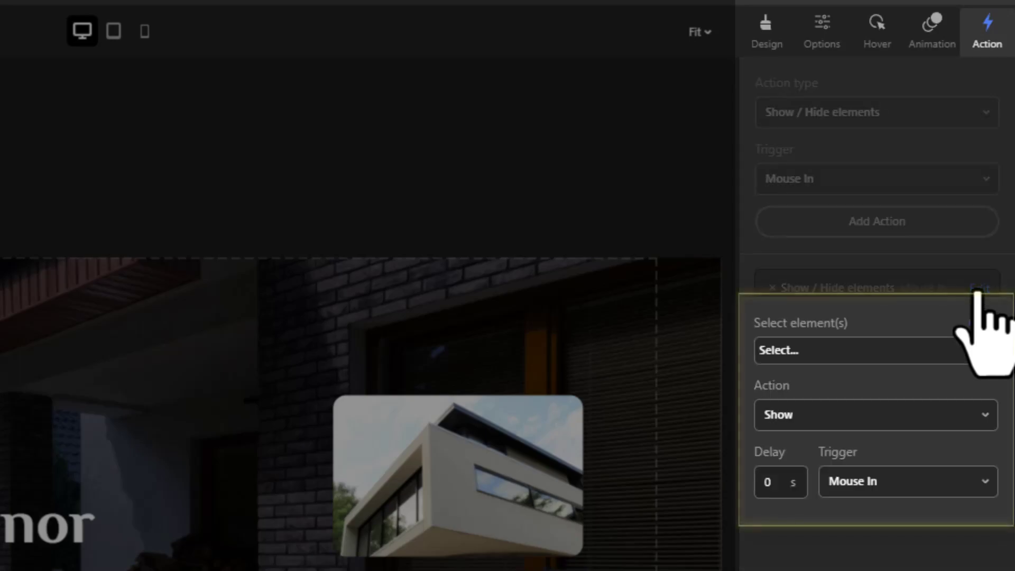
left_click(801, 353)
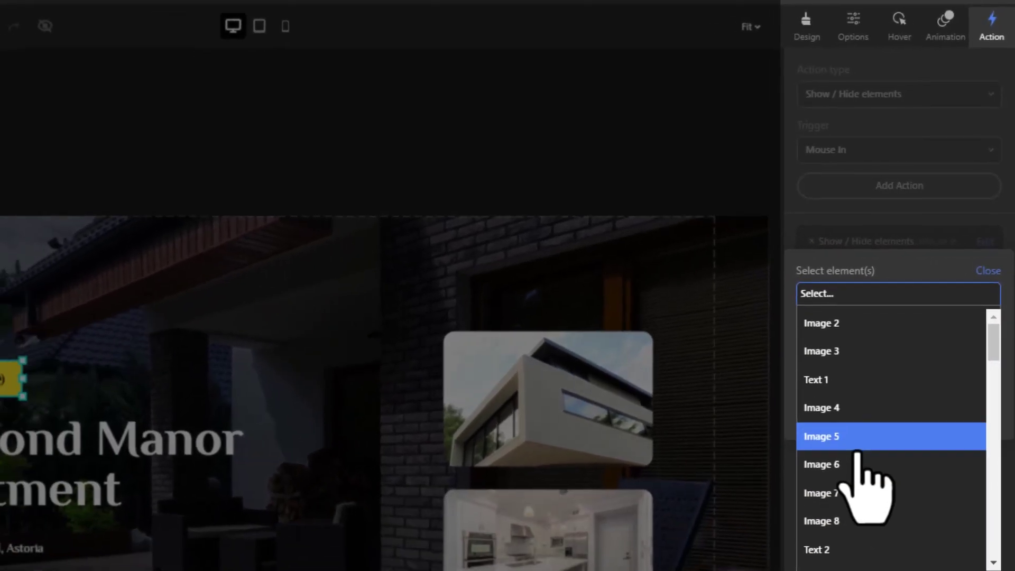
scroll(856, 453, "down", 4)
left_click(845, 454)
left_click(862, 294)
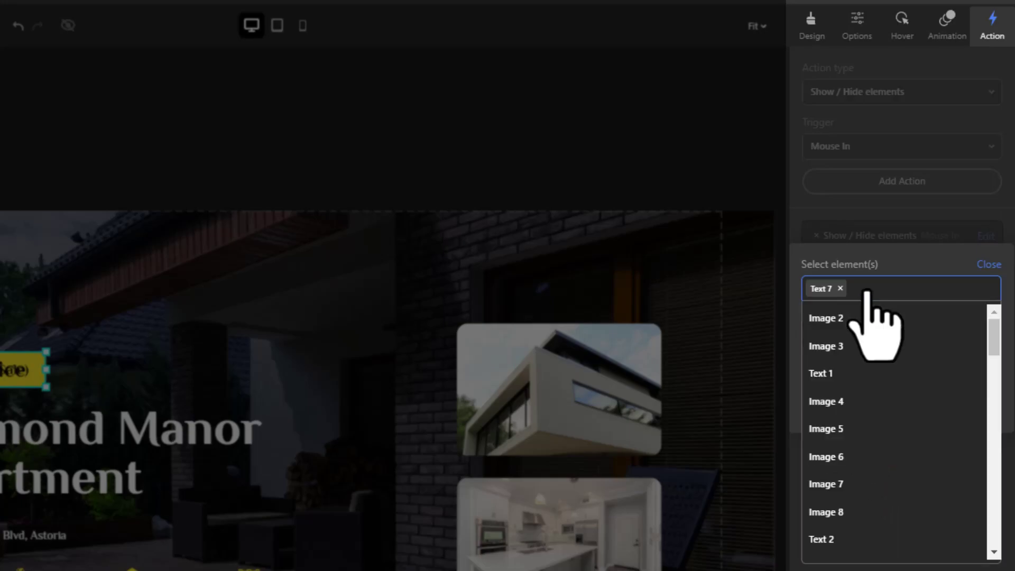
scroll(859, 370, "down", 4)
left_click(846, 477)
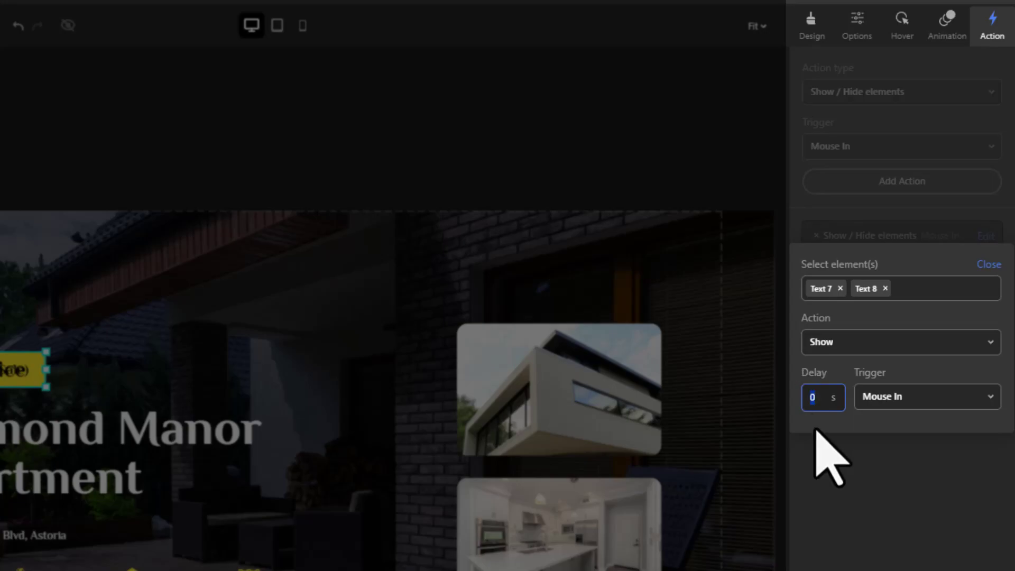
left_click(852, 438)
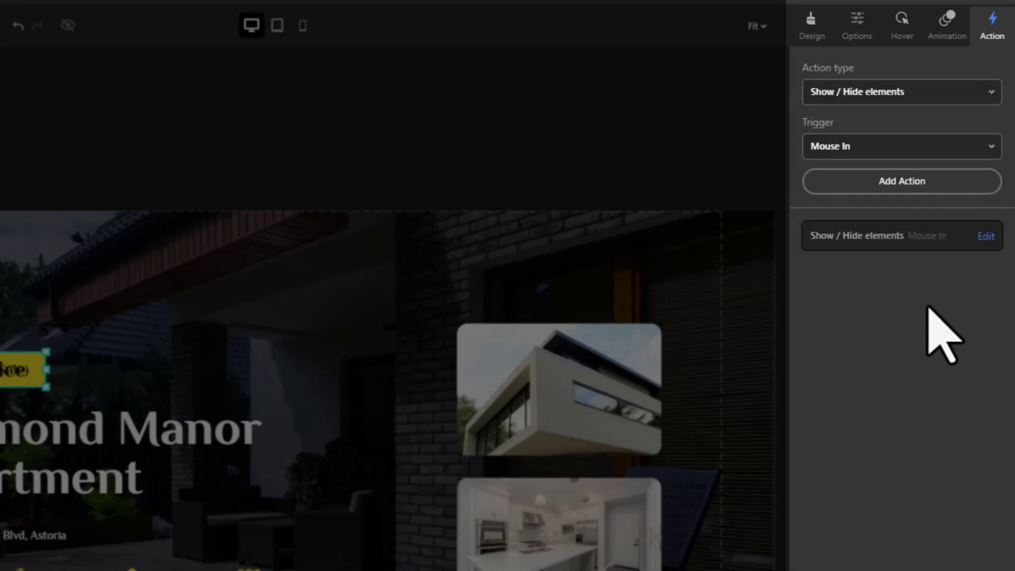
left_click(870, 180)
Set the second Mouse In Show / Hide action to hide Text 12.
left_click(985, 274)
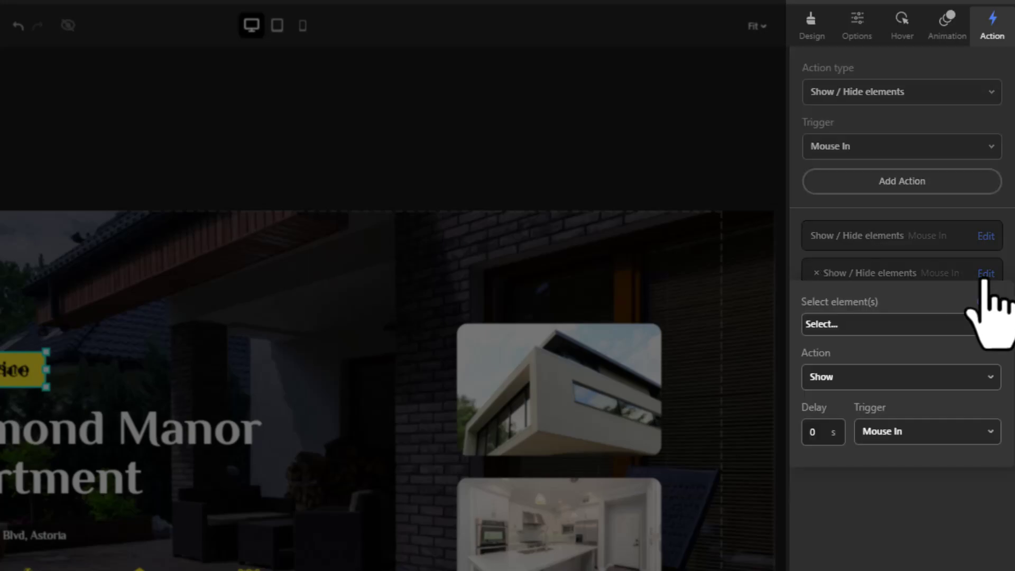
left_click(893, 323)
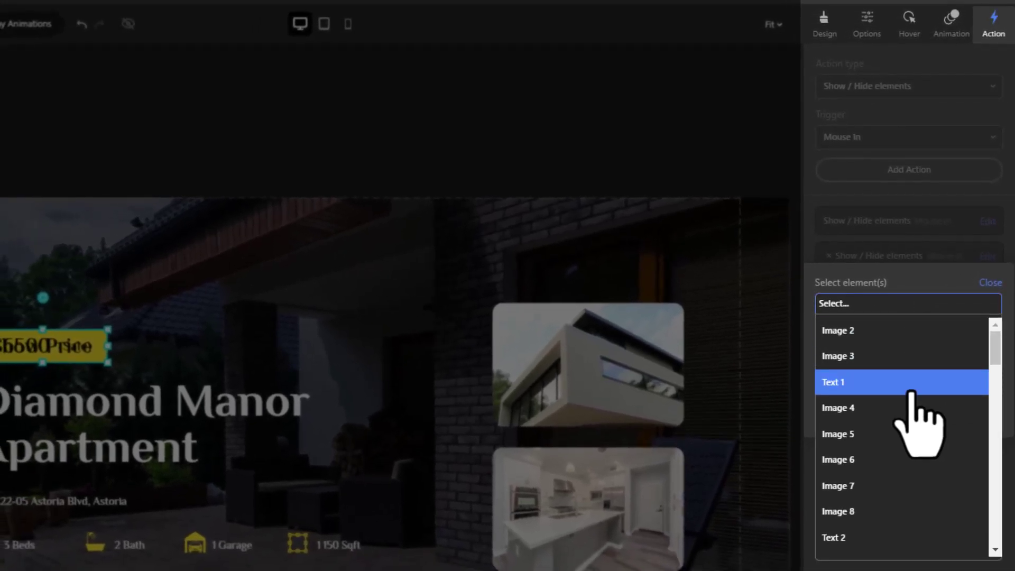
scroll(918, 418, "down", 10)
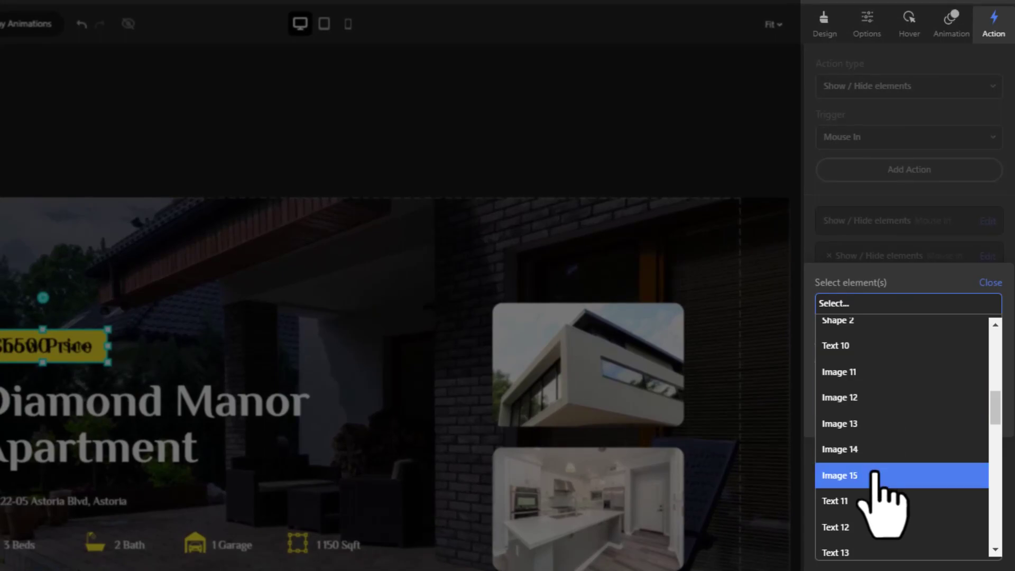
left_click(858, 528)
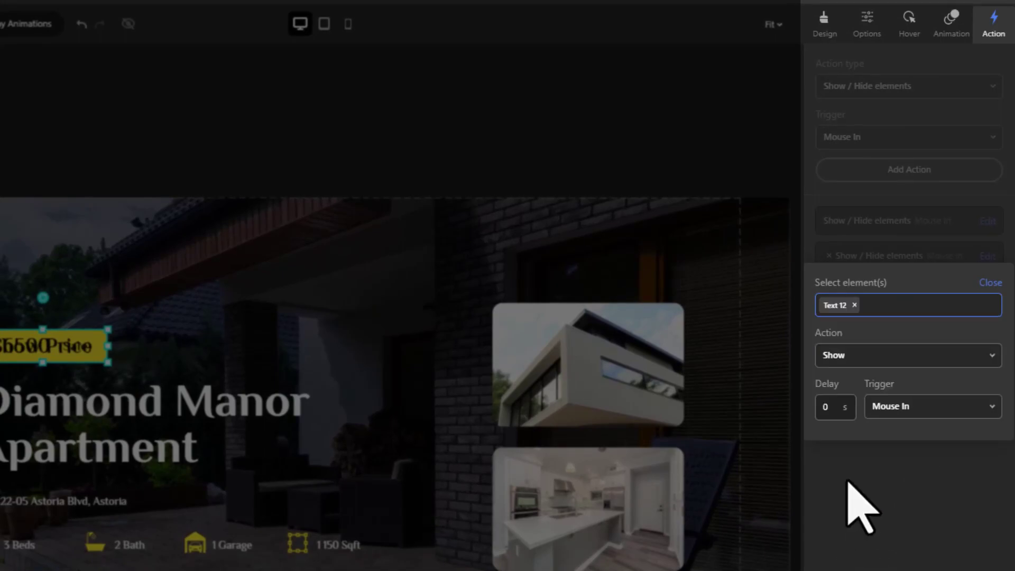
left_click(847, 357)
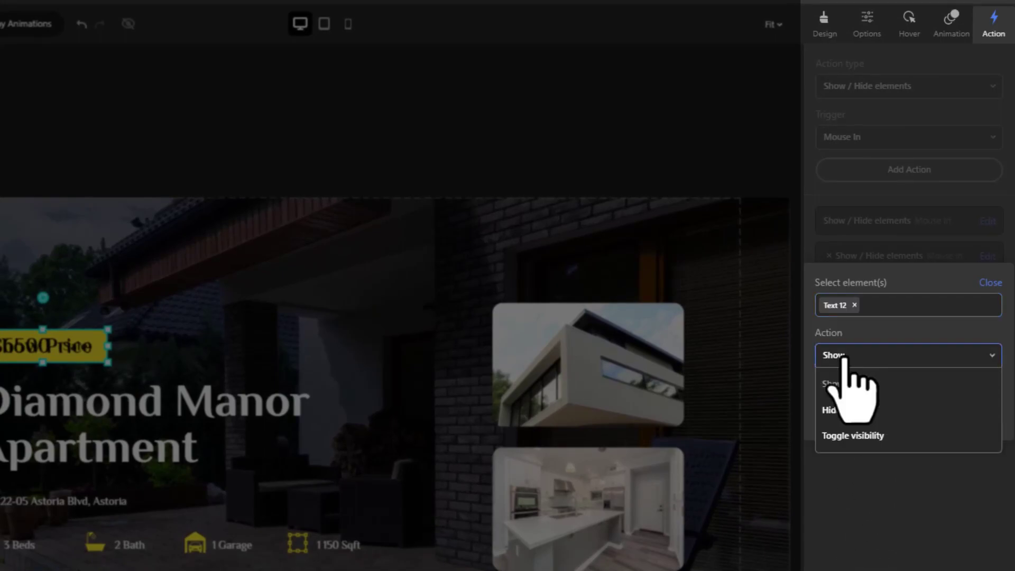
left_click(834, 411)
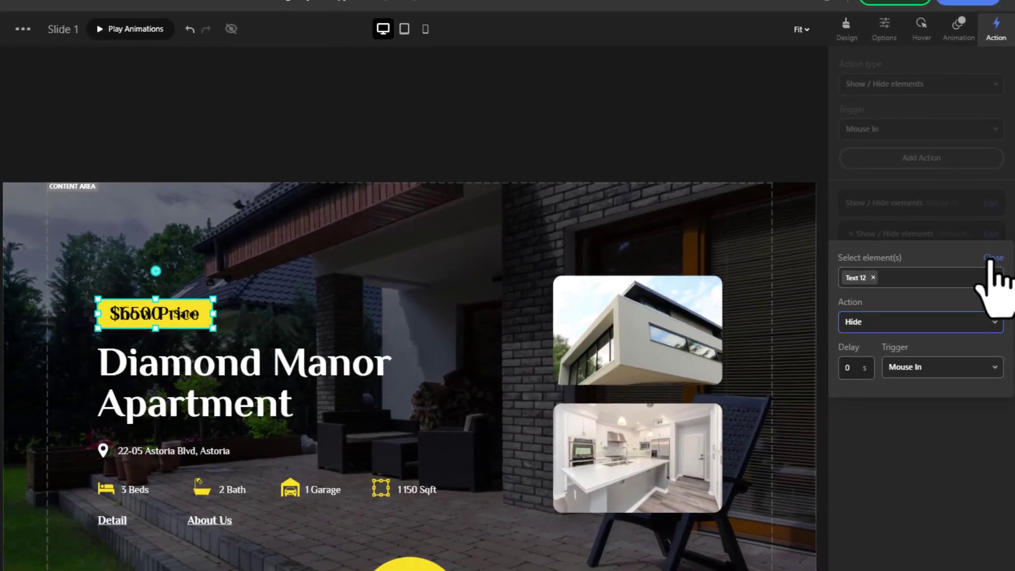
left_click(993, 258)
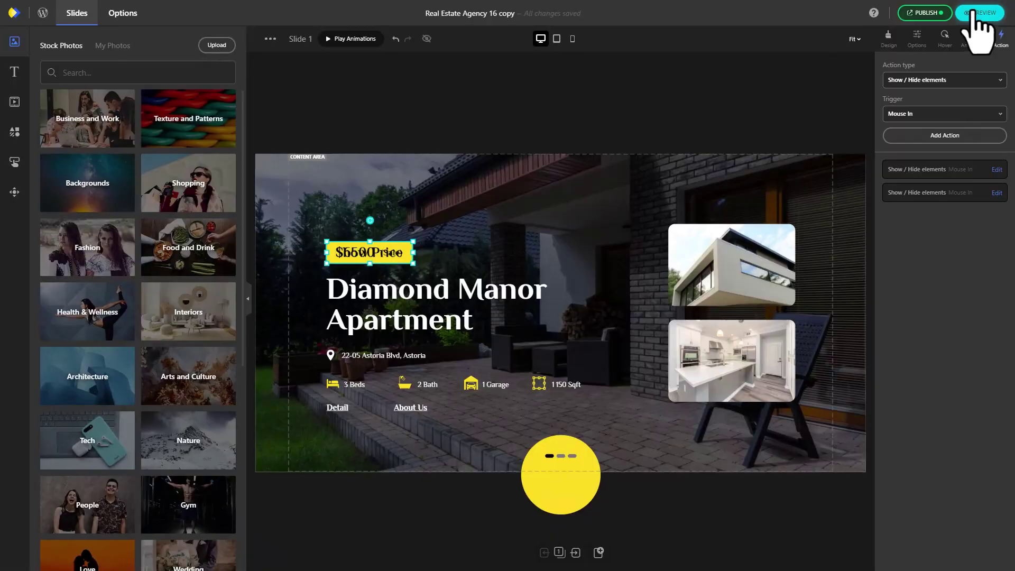
left_click(974, 12)
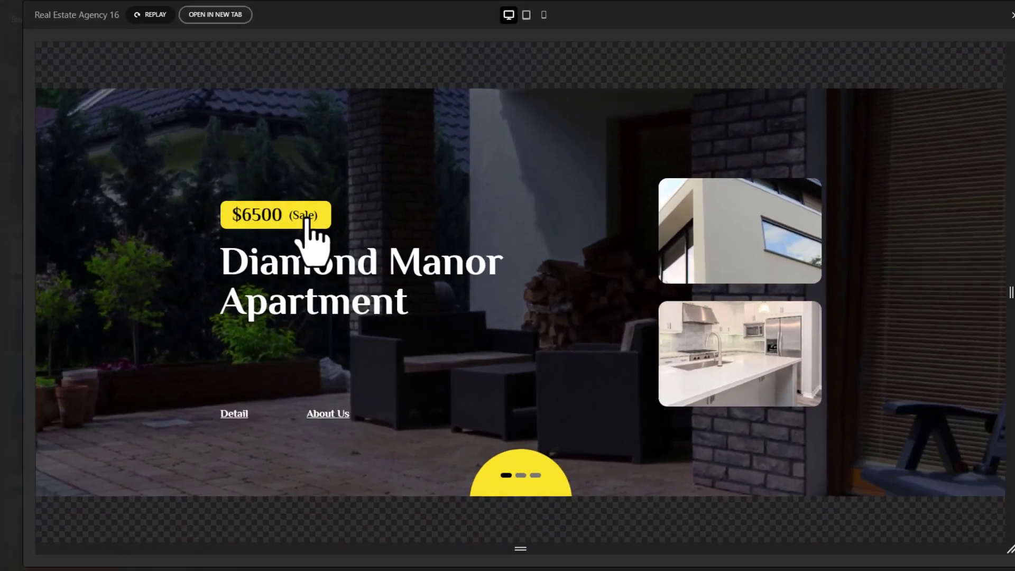
key("Escape")
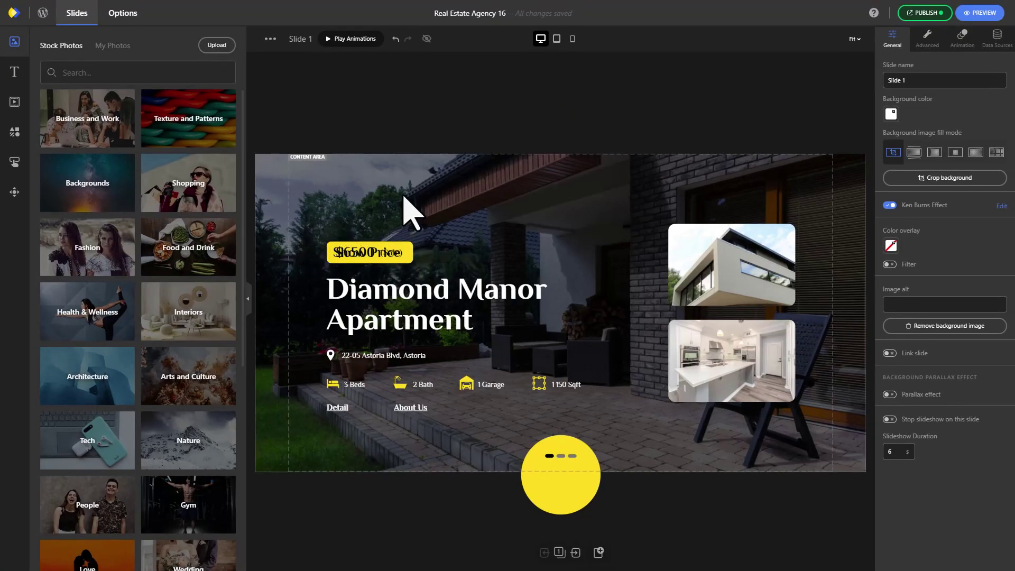
Delete the Mouse In Show / Hide elements action from the $6500 price badge.
left_click(396, 256)
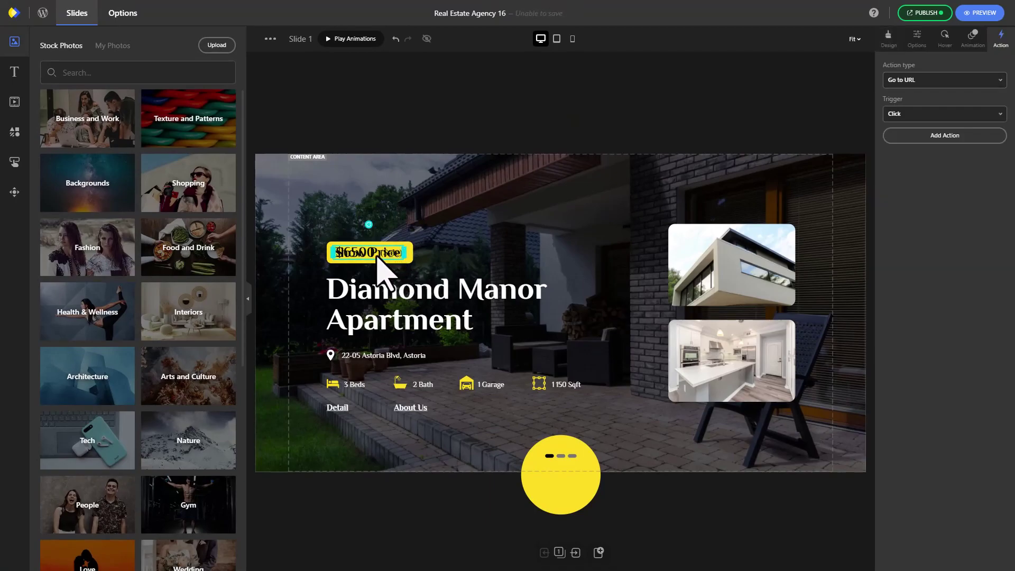
key("Escape")
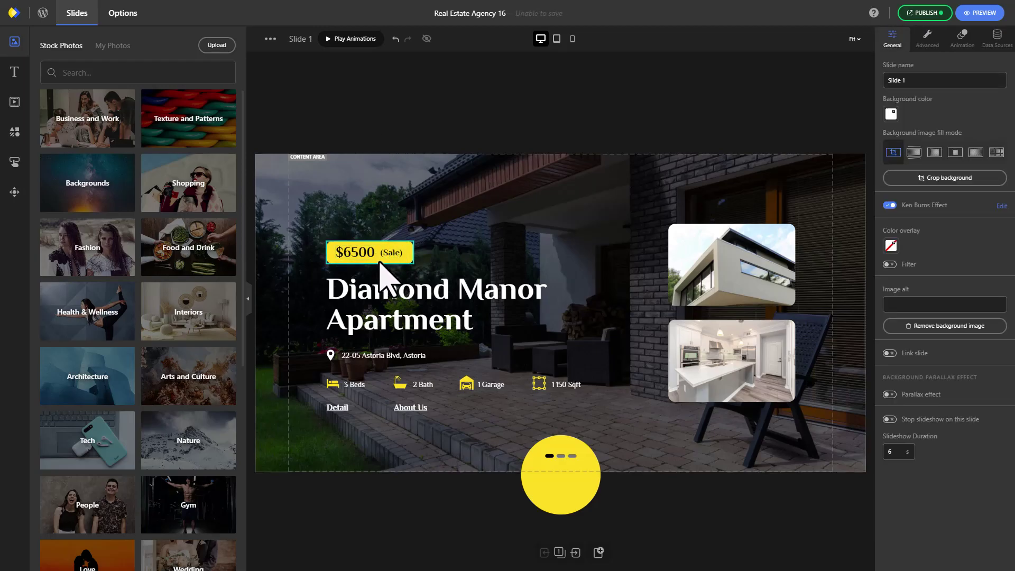
left_click(381, 264)
mouse_move(903, 172)
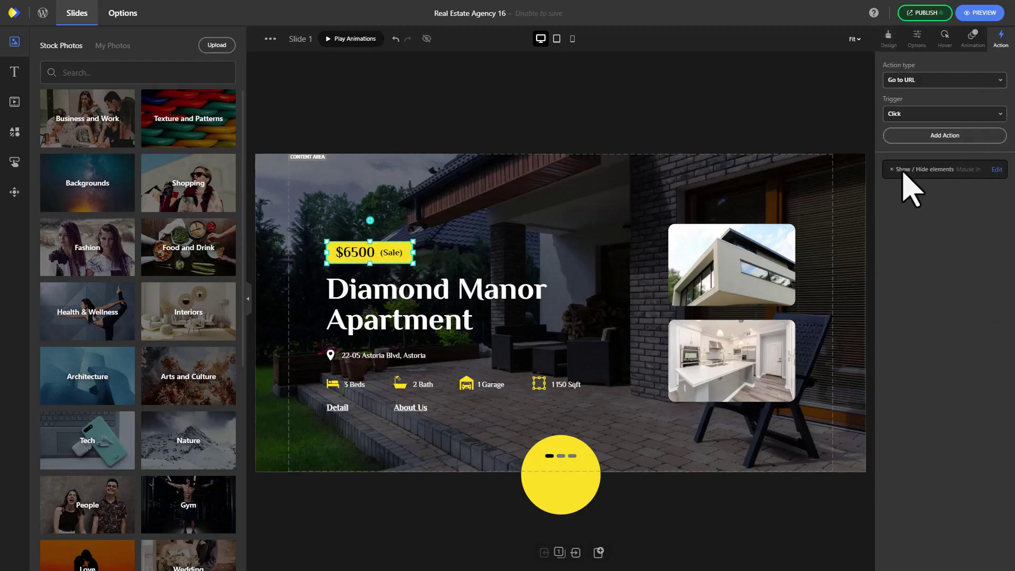
left_click(890, 169)
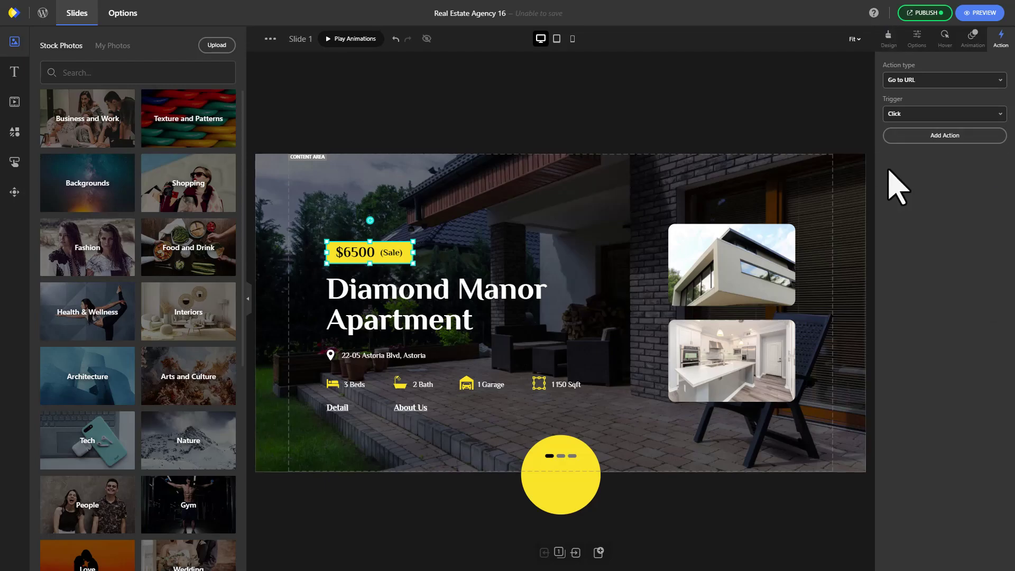